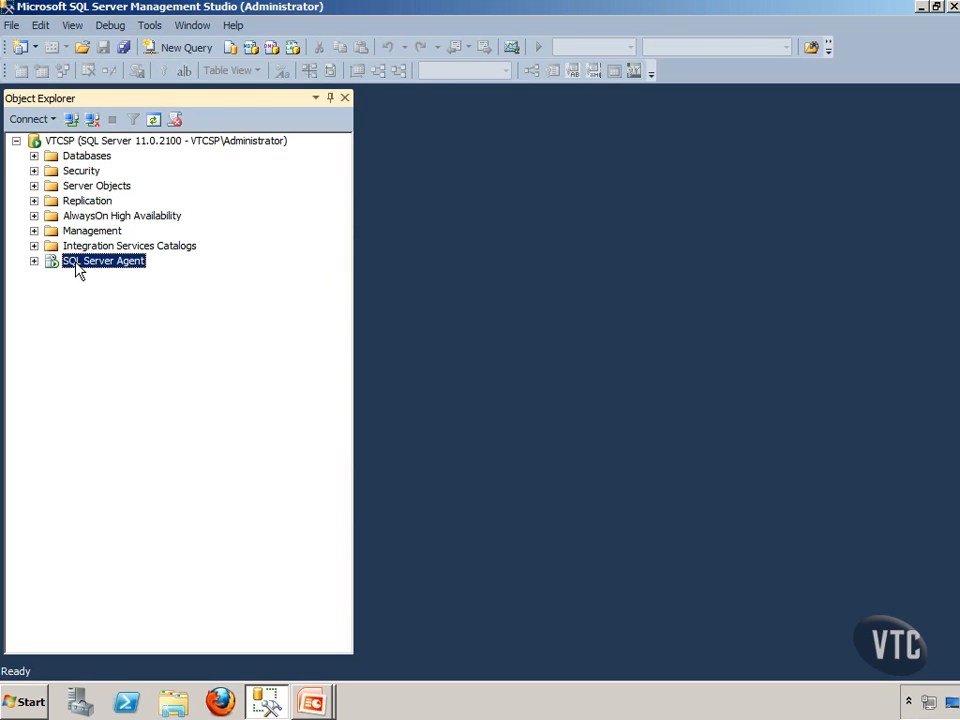
pyautogui.rightClick(78, 270)
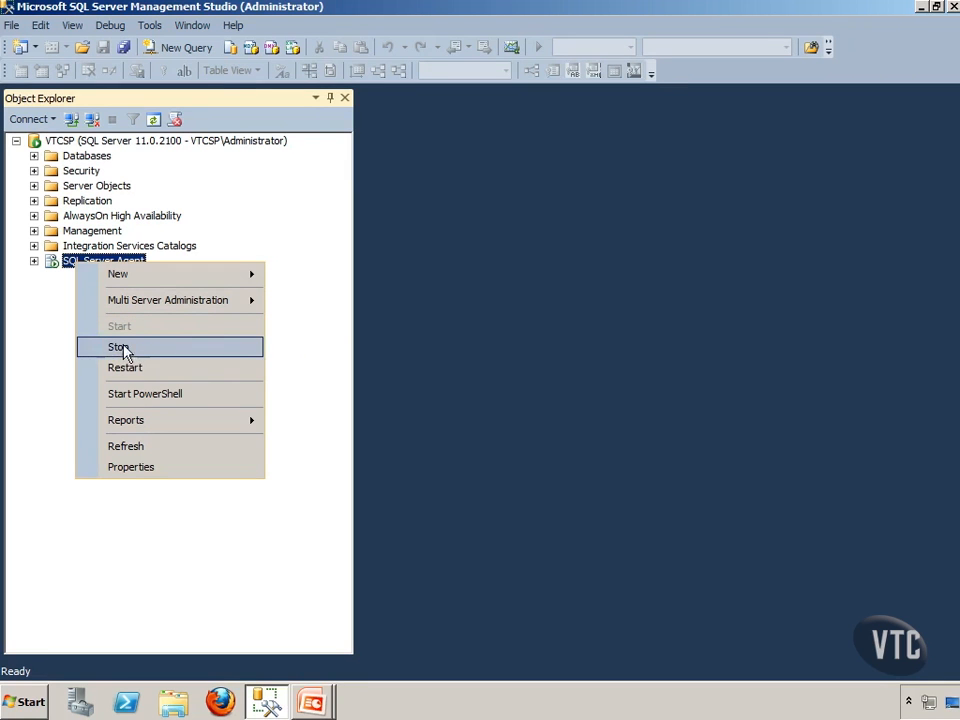
pyautogui.click(57, 327)
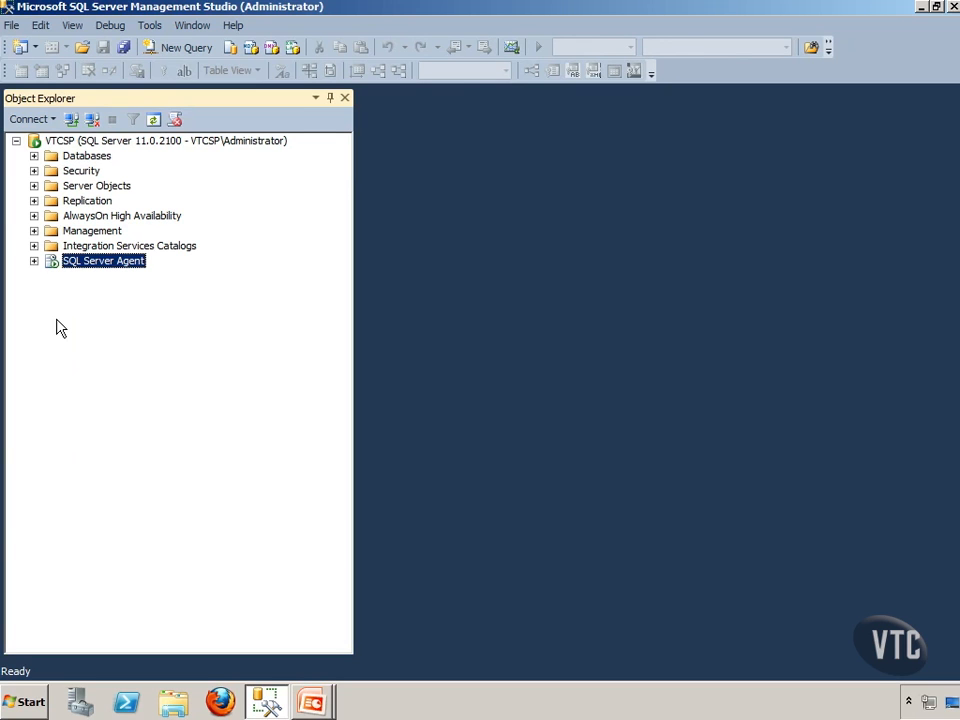
# Step: Create a new SQL Server Agent job named ExecutePackage
pyautogui.click(34, 261)
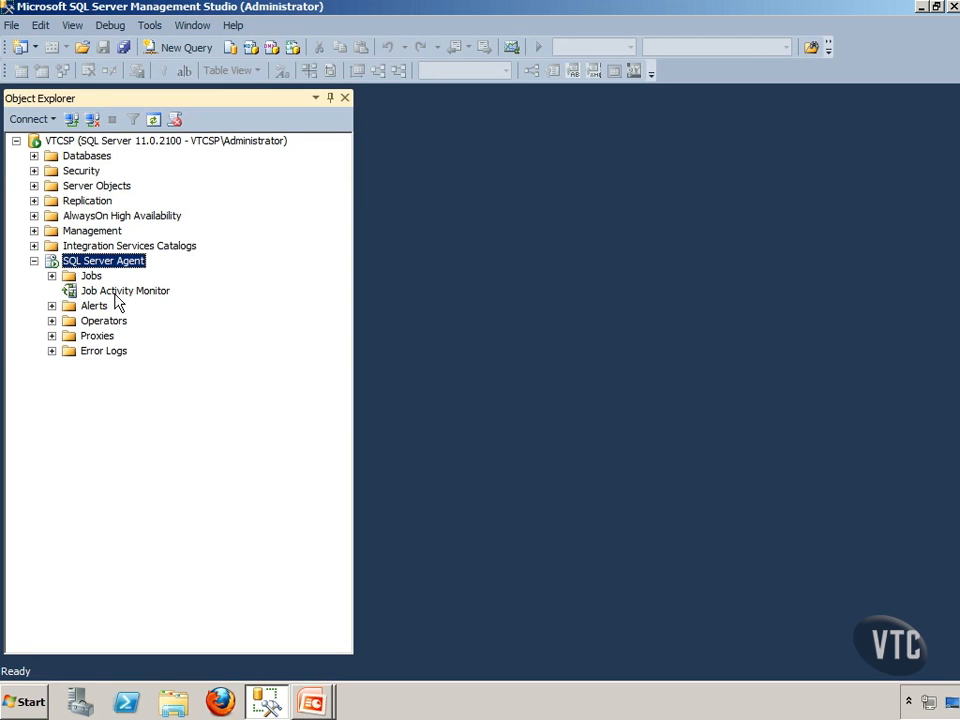
pyautogui.click(52, 276)
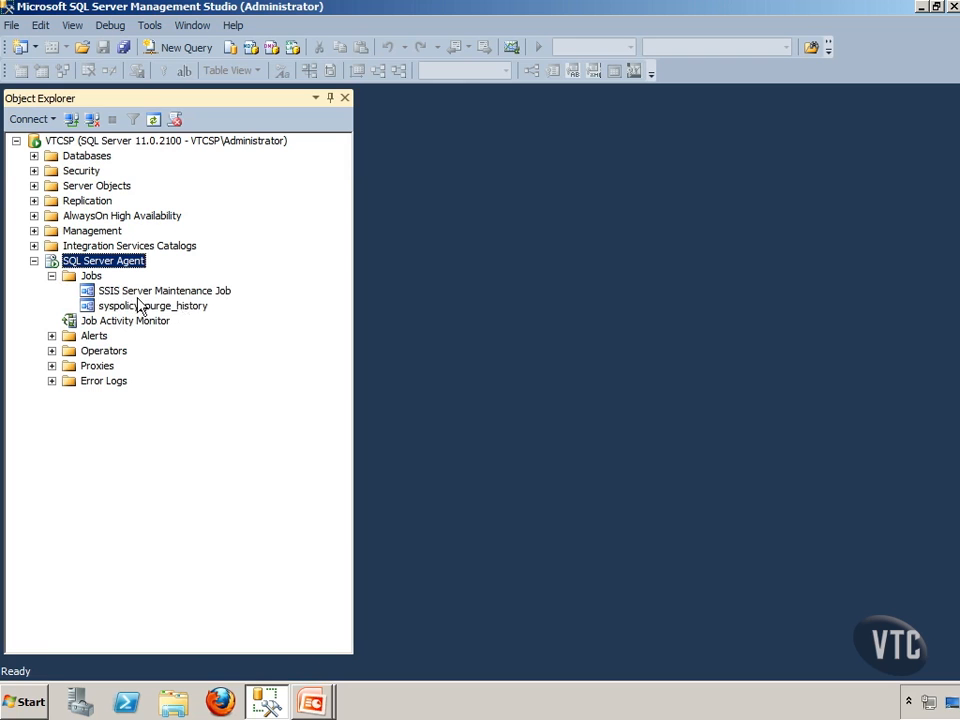
pyautogui.rightClick(86, 278)
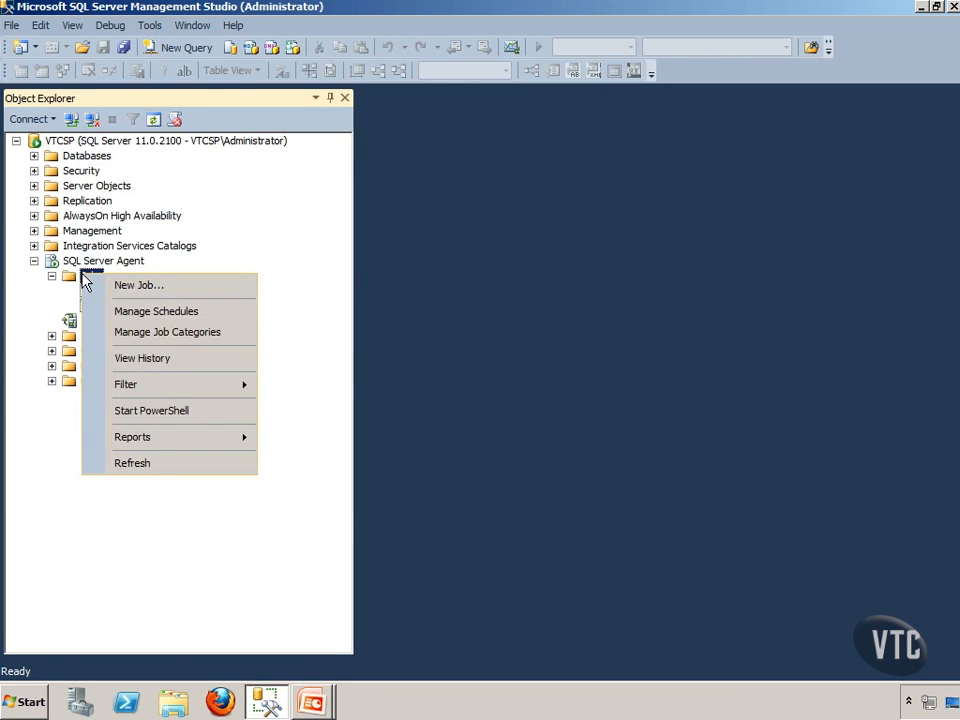
pyautogui.click(180, 285)
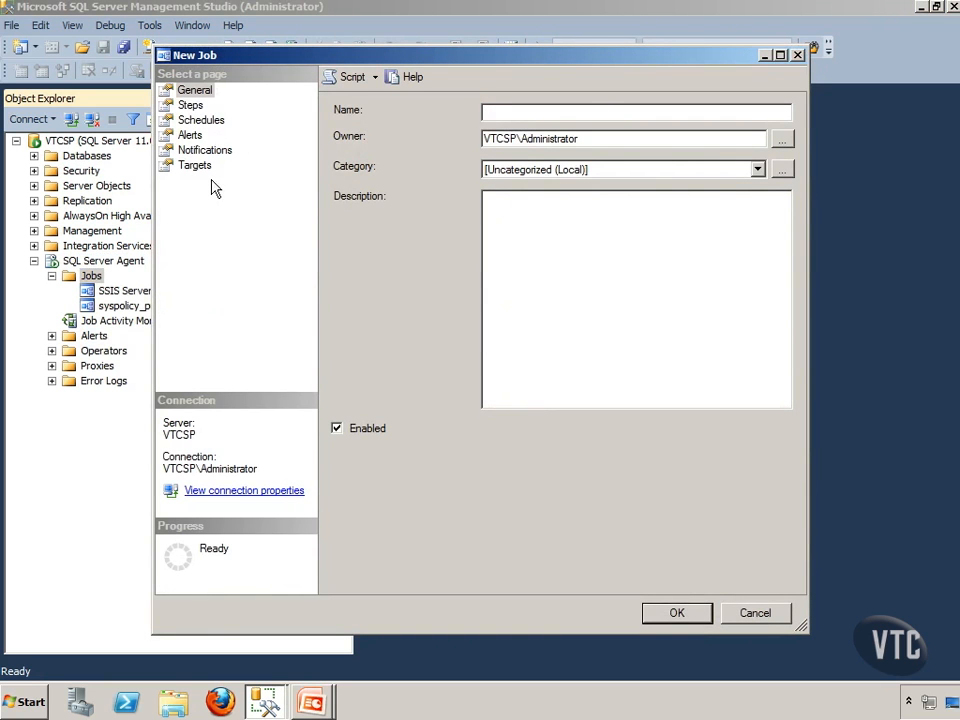
pyautogui.write('ExecutePackage')
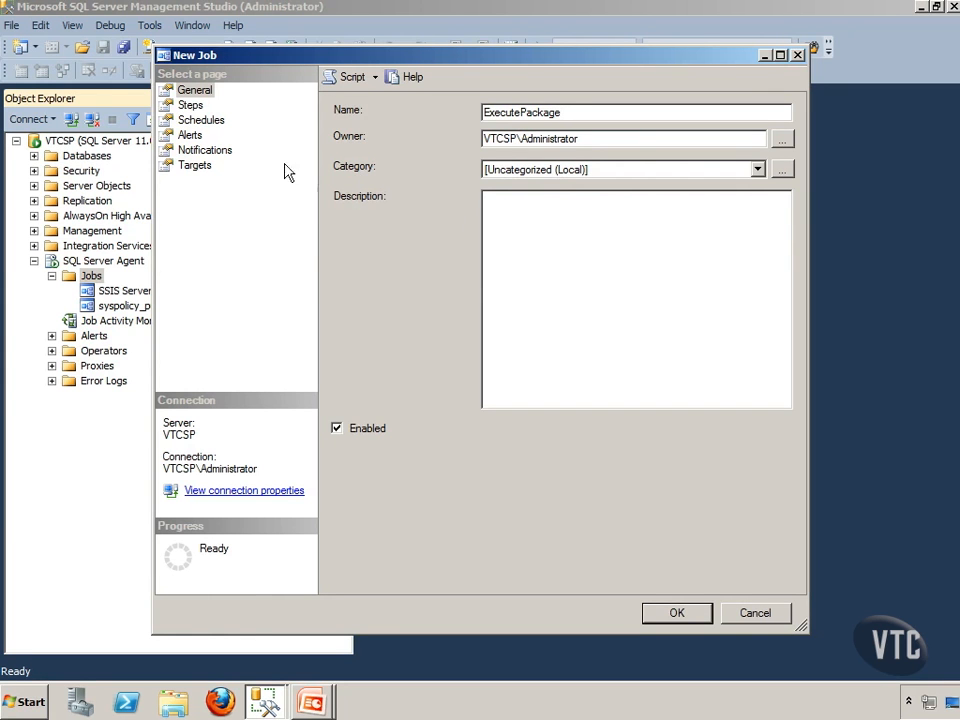
# Step: Add a job step named "Execute the SSIS Package" with the type SQL Server Integration Services Package
pyautogui.click(190, 105)
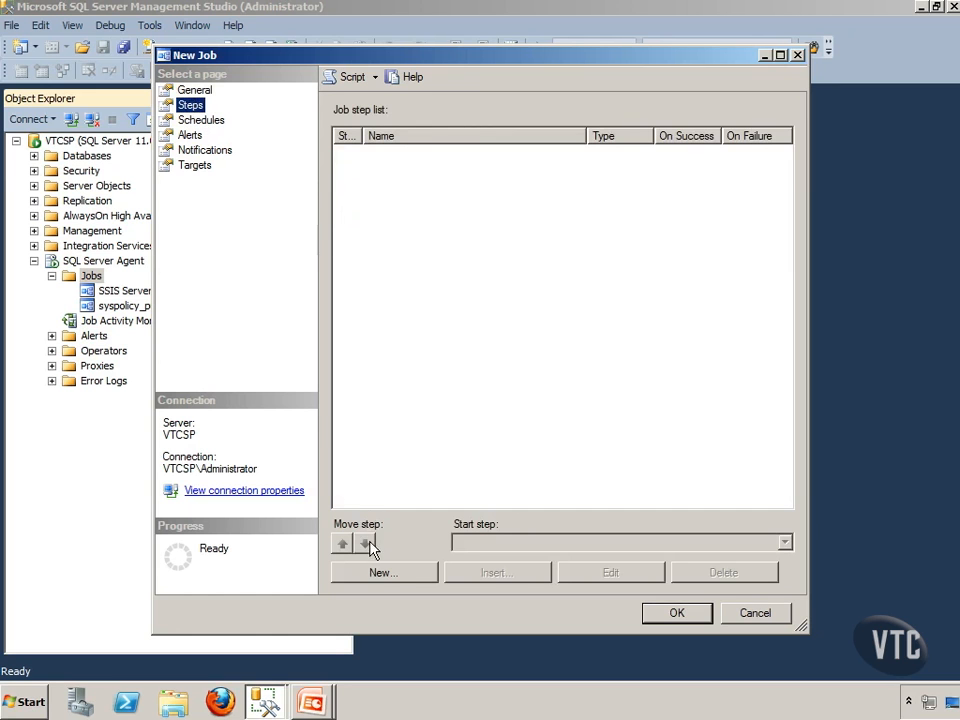
pyautogui.click(390, 573)
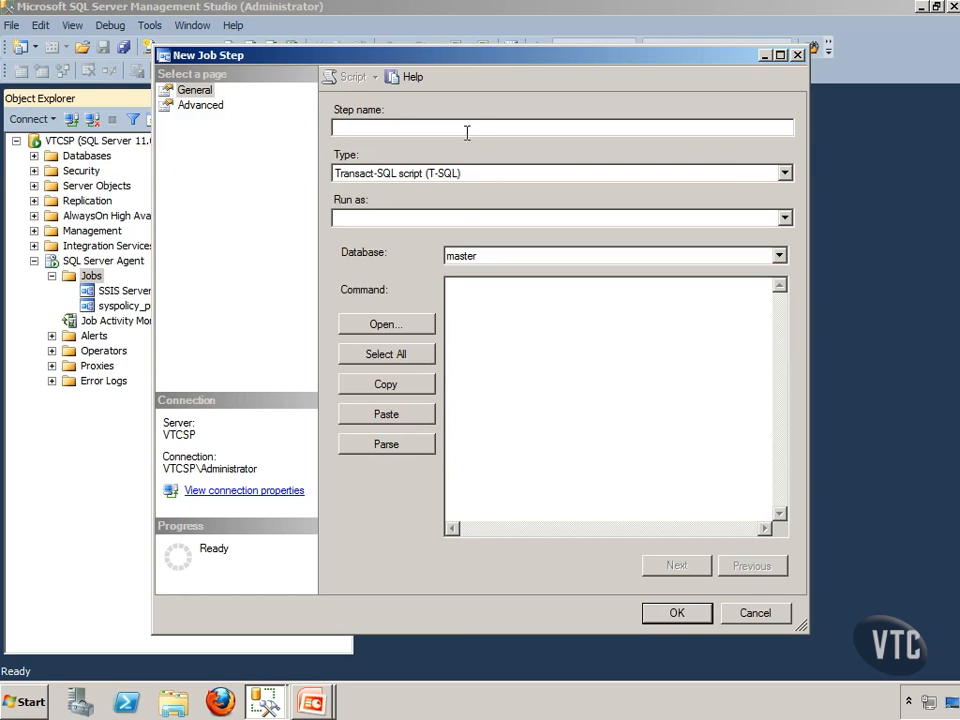
pyautogui.write('Execute the SSIS Package')
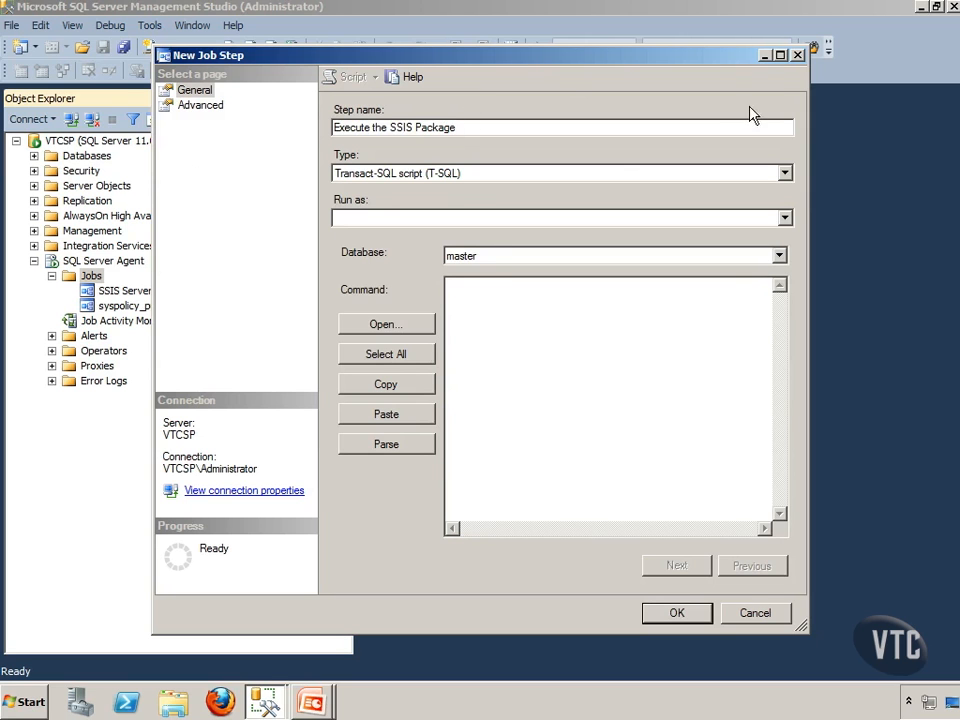
pyautogui.click(785, 174)
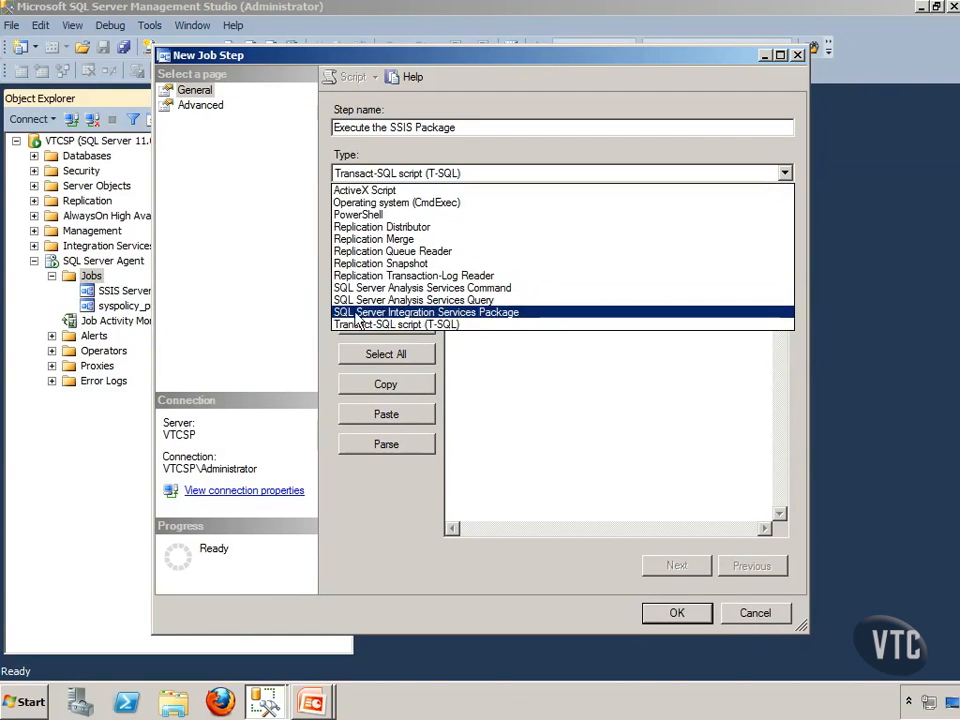
pyautogui.click(472, 314)
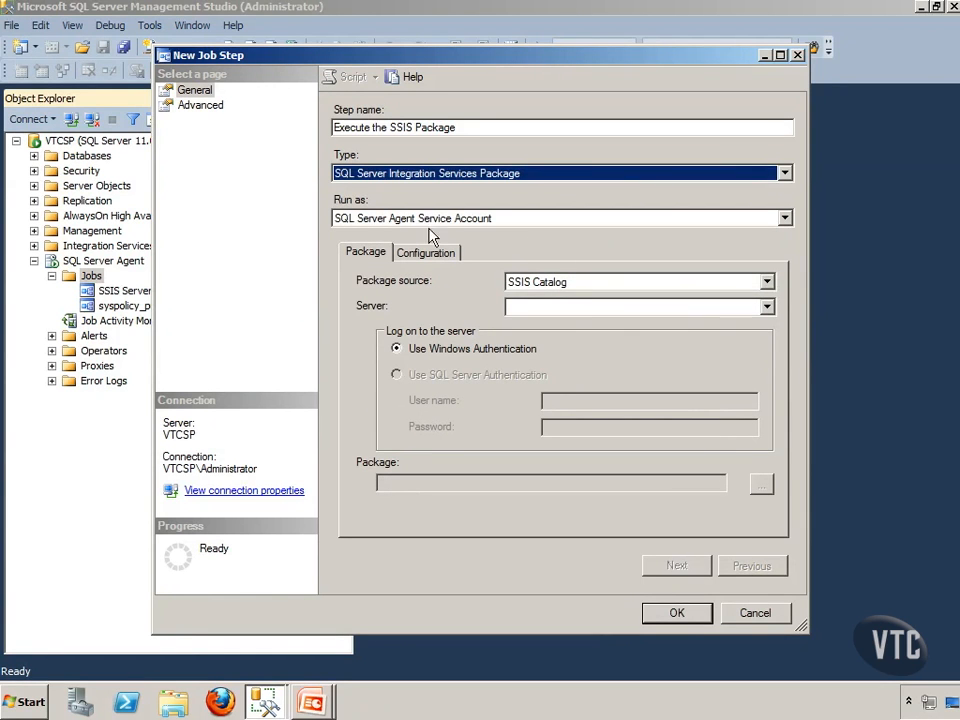
# Step: Run the job step as SQL Server Agent Service Account, with SSIS Catalog as package source and VTCSP as server
pyautogui.click(785, 218)
pyautogui.click(688, 235)
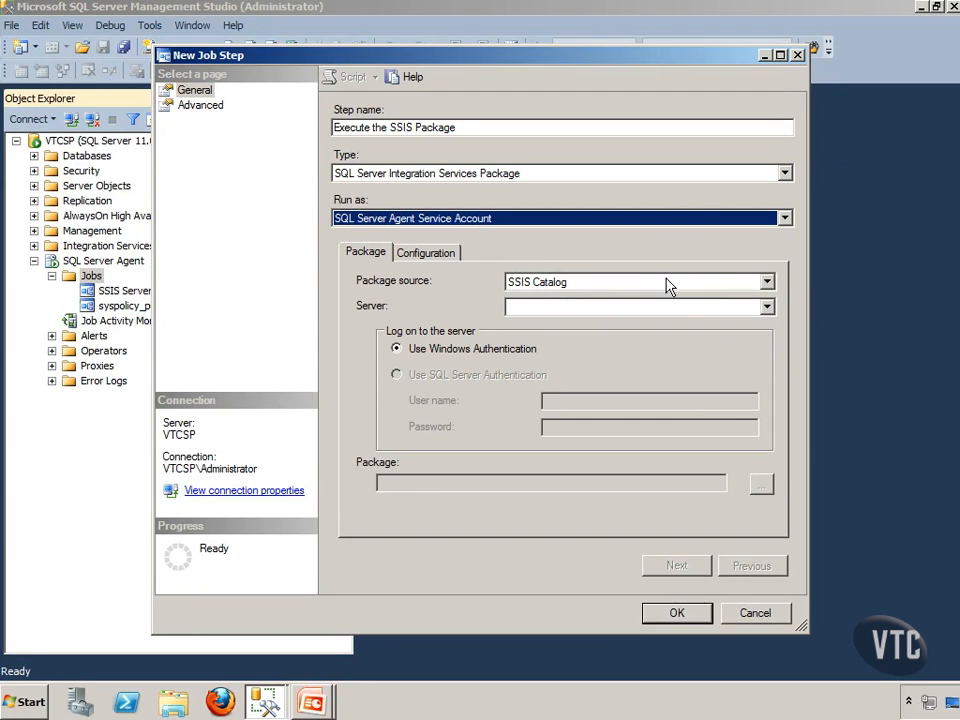
pyautogui.click(766, 283)
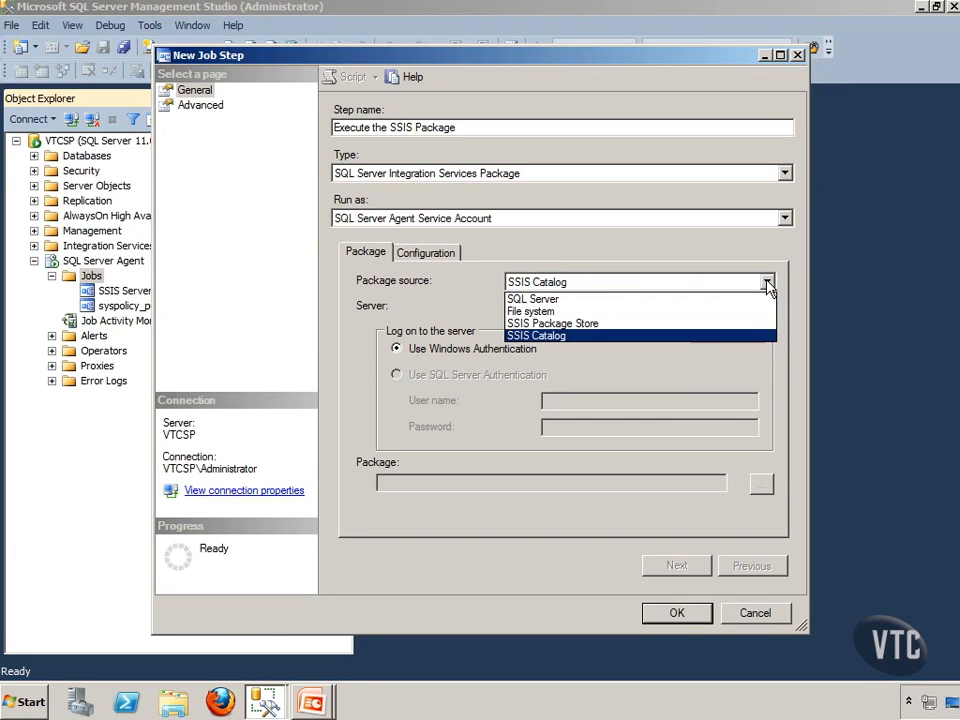
pyautogui.click(610, 336)
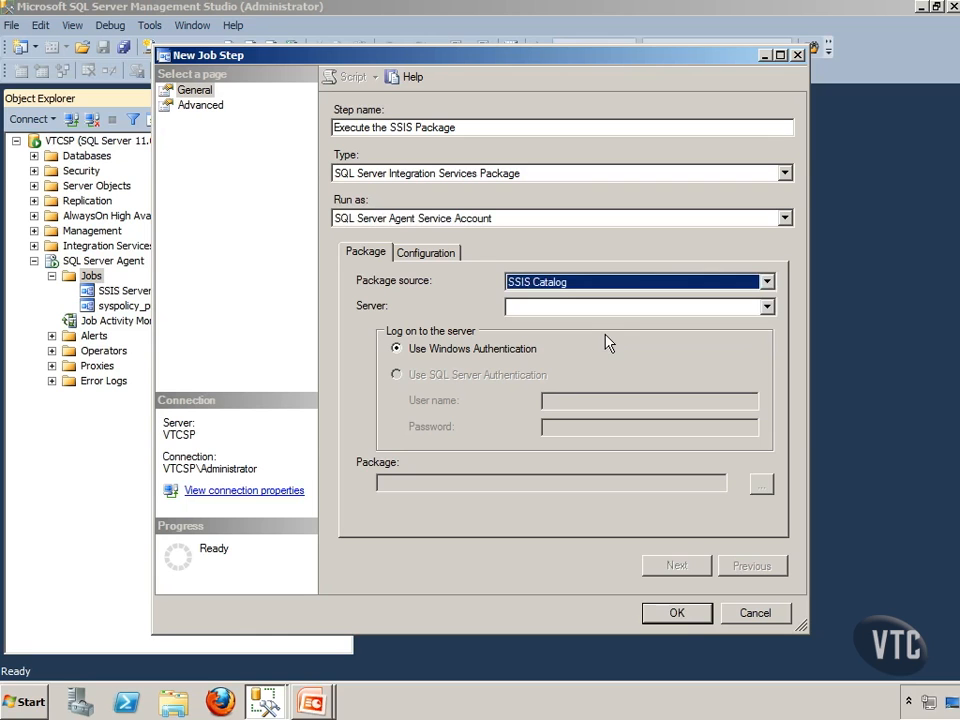
pyautogui.click(611, 307)
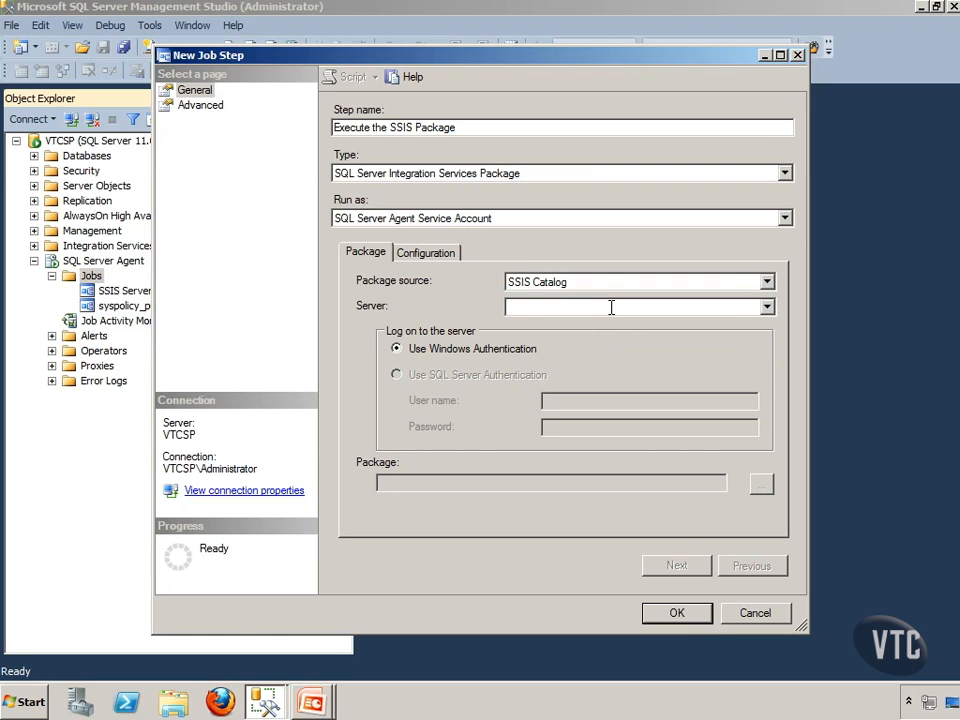
pyautogui.write('VTCSP')
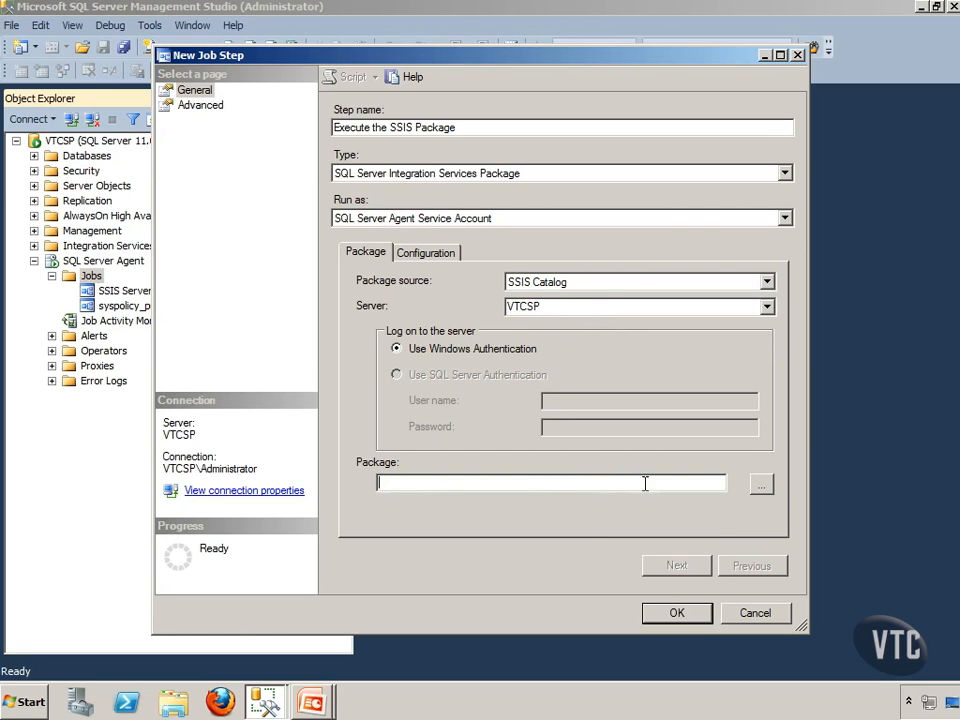
# Step: Choose Package.dtsx from Integration Services Project9 in the ParameterTest folder of SSISDB as the package to run
pyautogui.click(762, 486)
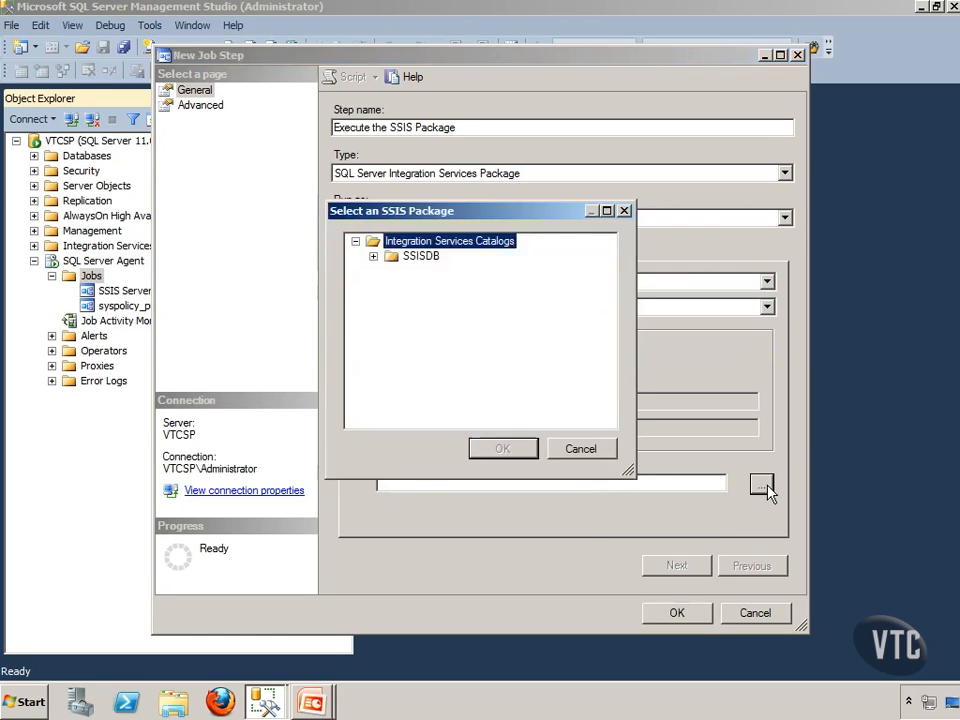
pyautogui.click(373, 257)
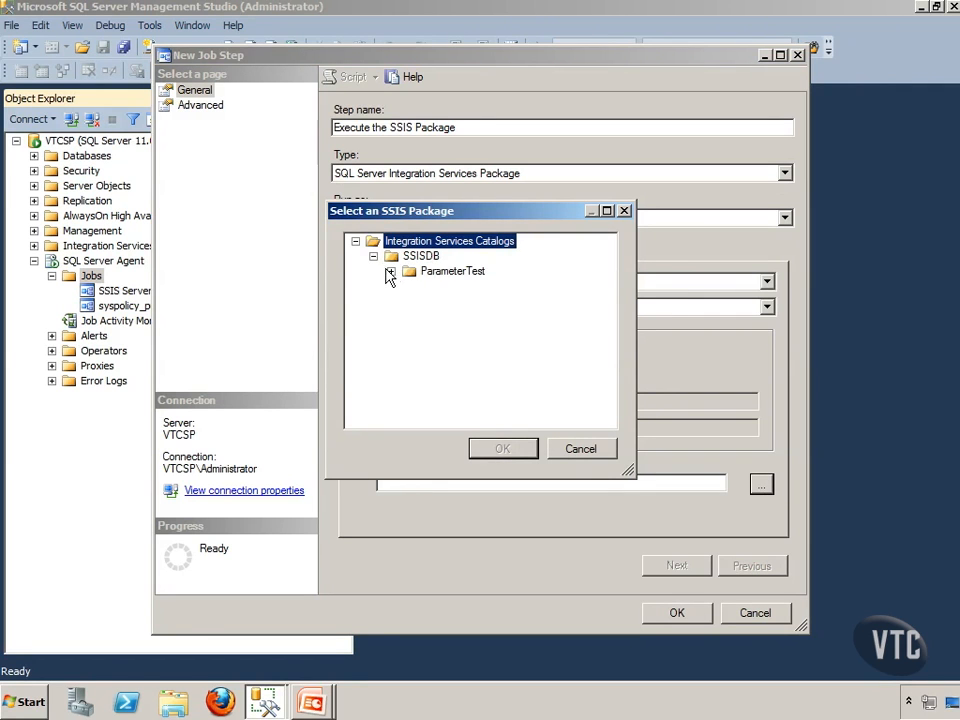
pyautogui.click(392, 271)
pyautogui.click(408, 286)
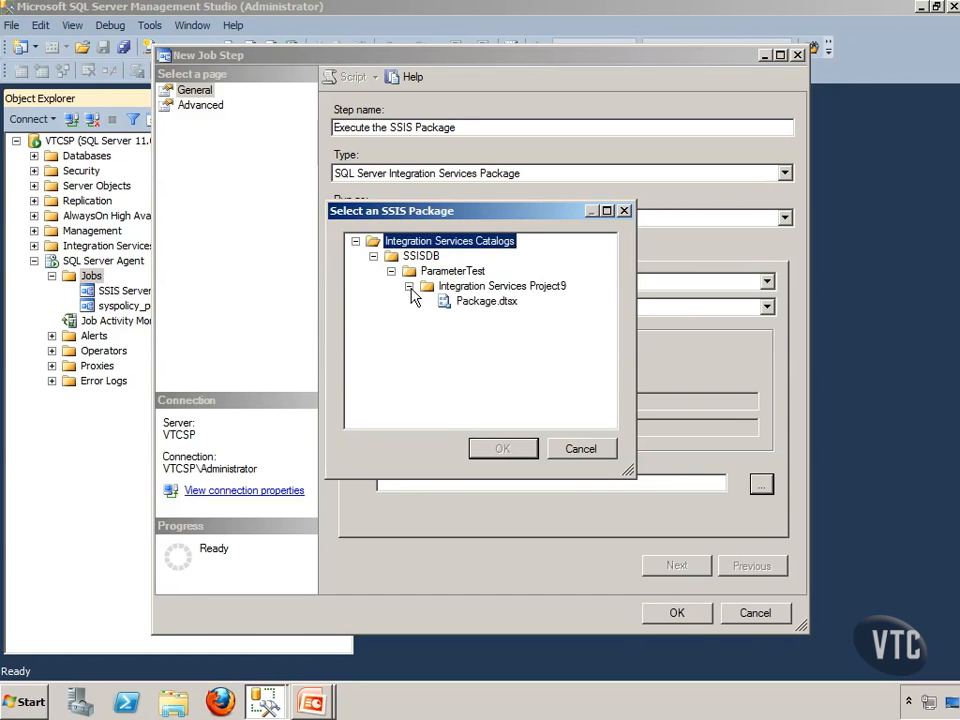
pyautogui.click(465, 303)
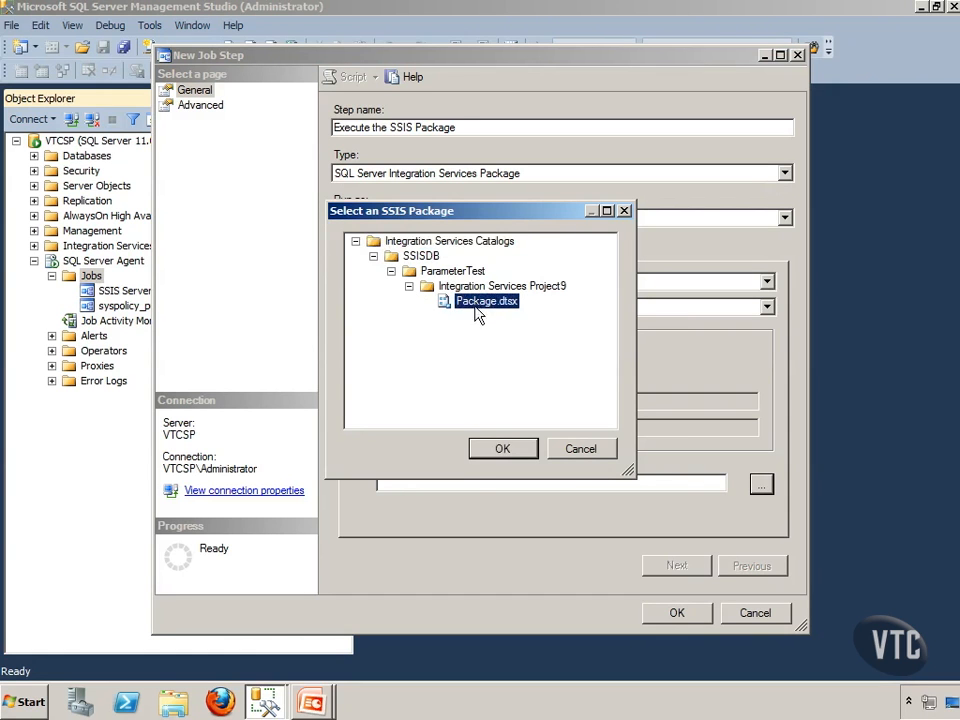
pyautogui.click(502, 449)
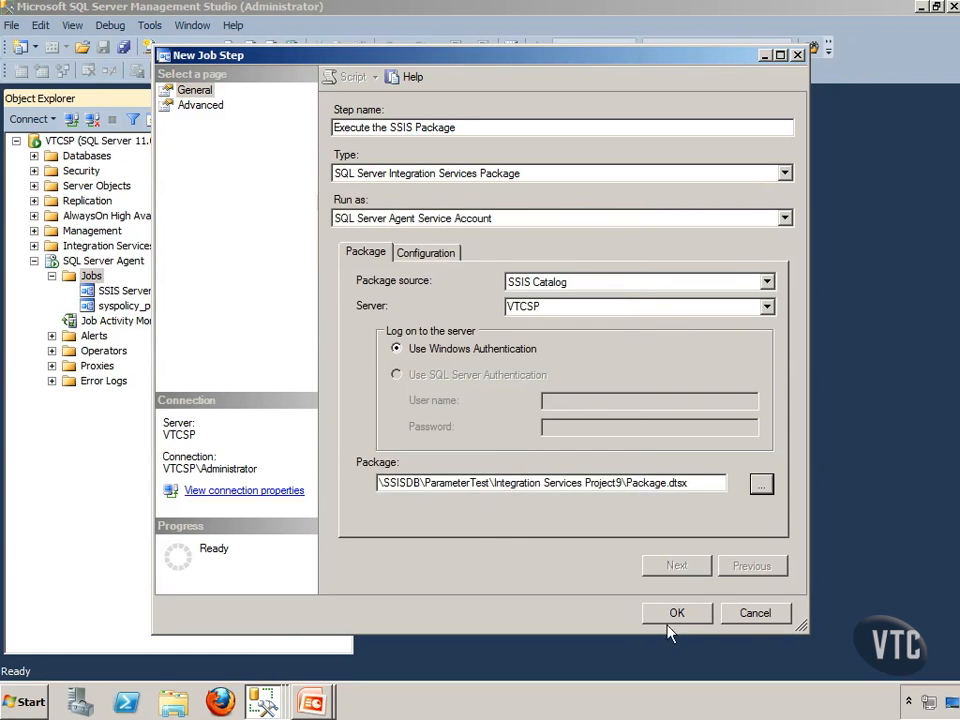
# Step: Set the job step to quit reporting failure on failure, with 1 retry attempt at a 2-minute interval, and save it
pyautogui.click(211, 112)
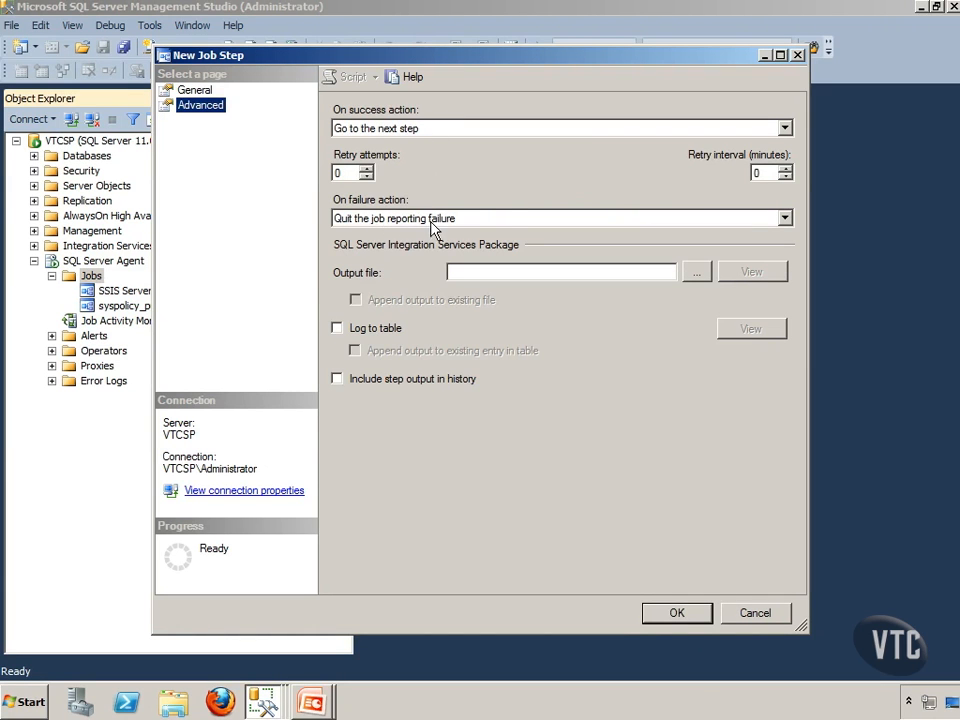
pyautogui.click(784, 219)
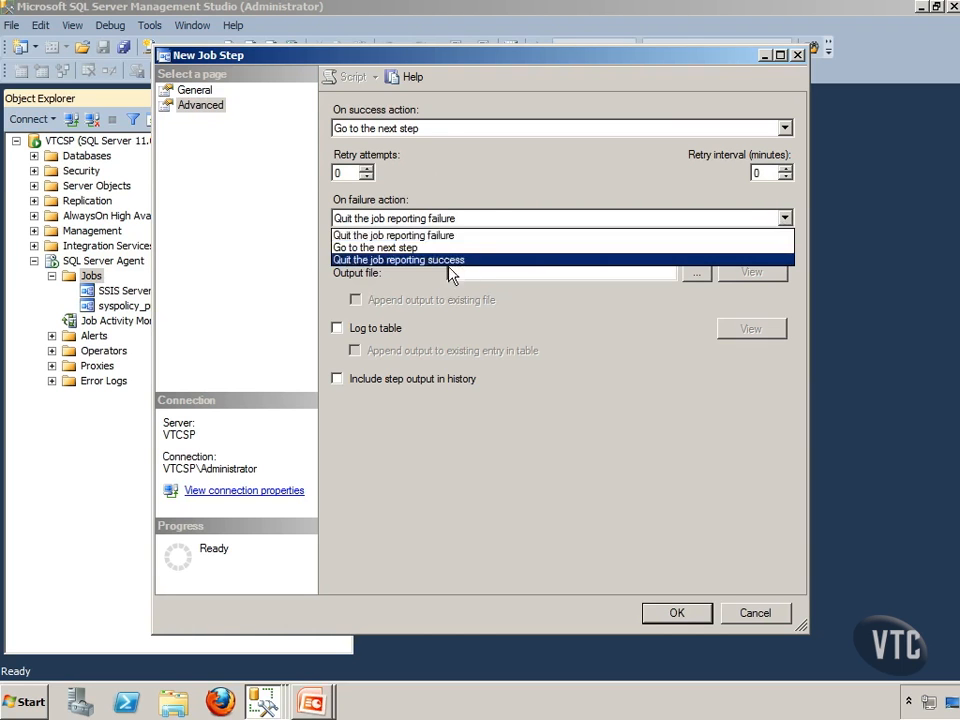
pyautogui.click(507, 177)
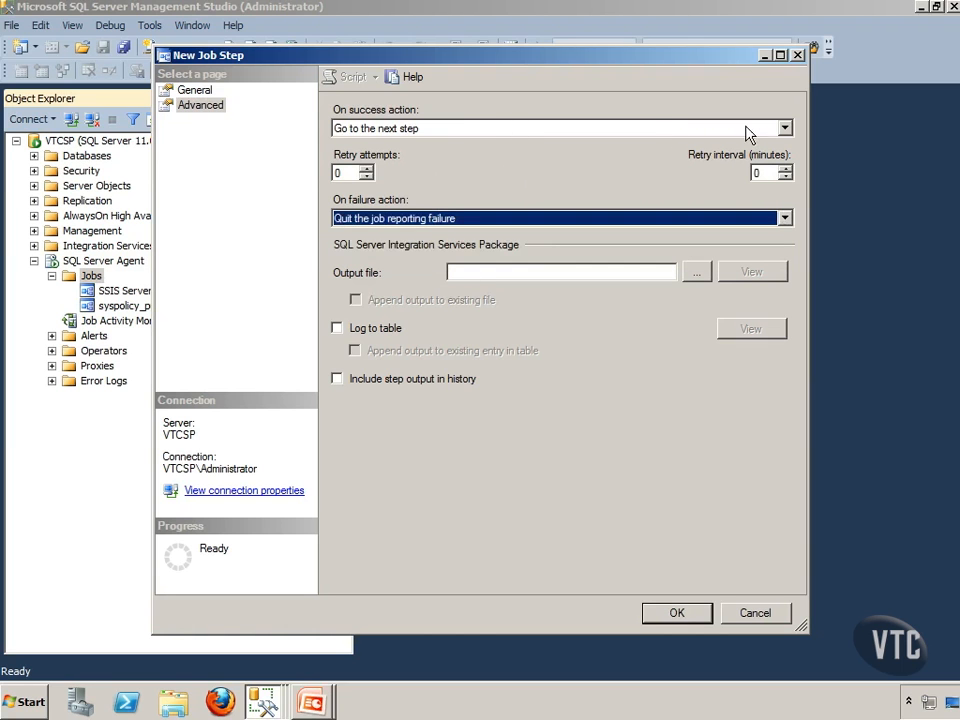
pyautogui.click(366, 168)
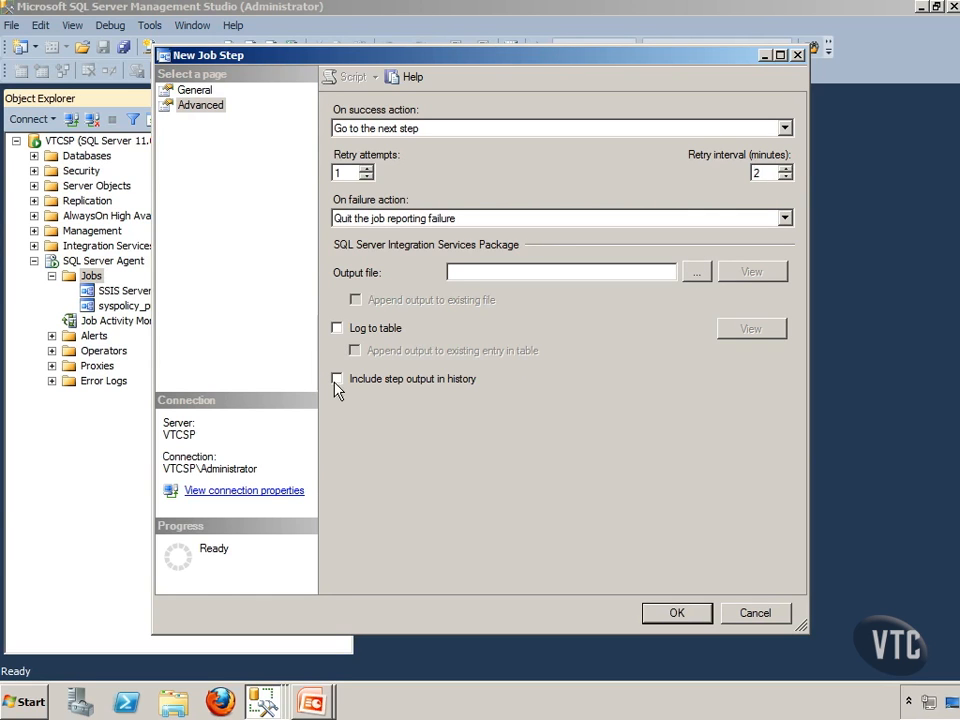
pyautogui.click(680, 621)
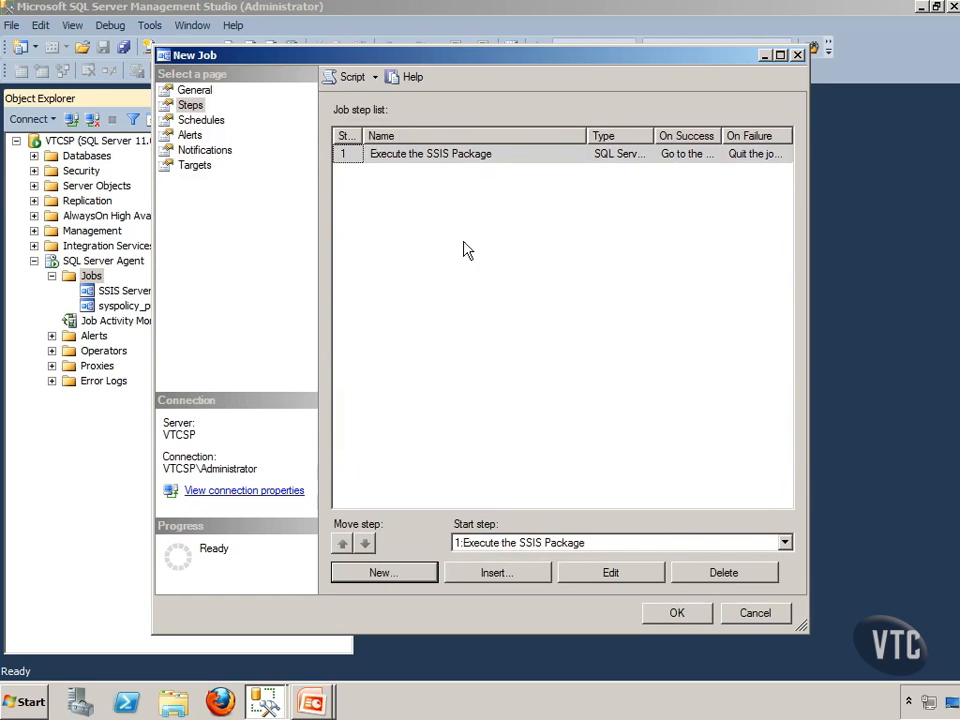
# Step: Create a new schedule for the job named WeekendSchedule
pyautogui.click(214, 122)
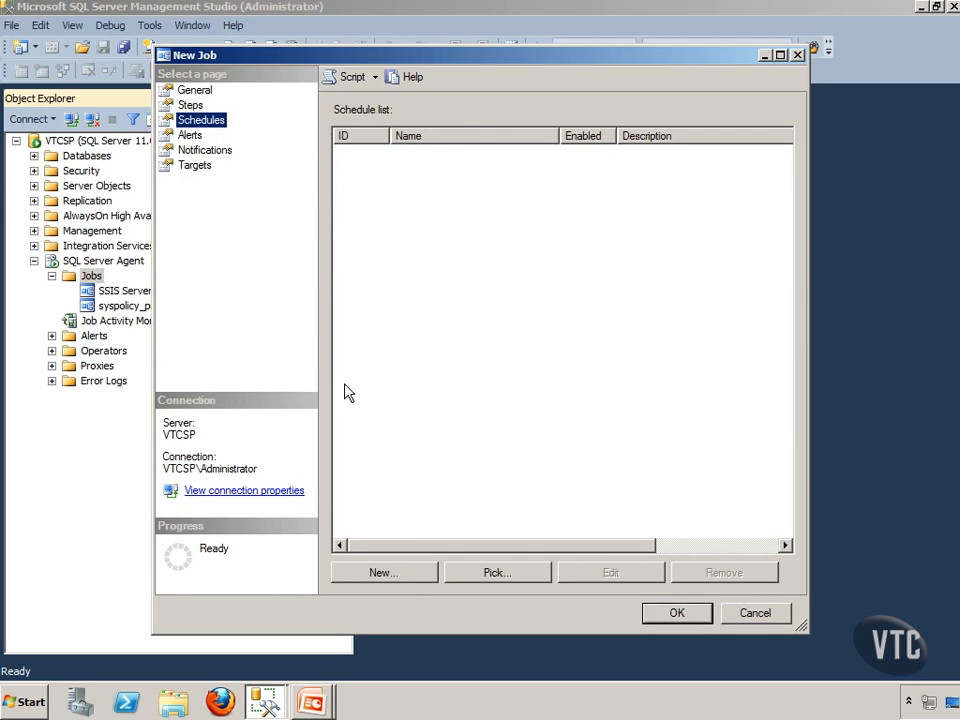
pyautogui.click(384, 573)
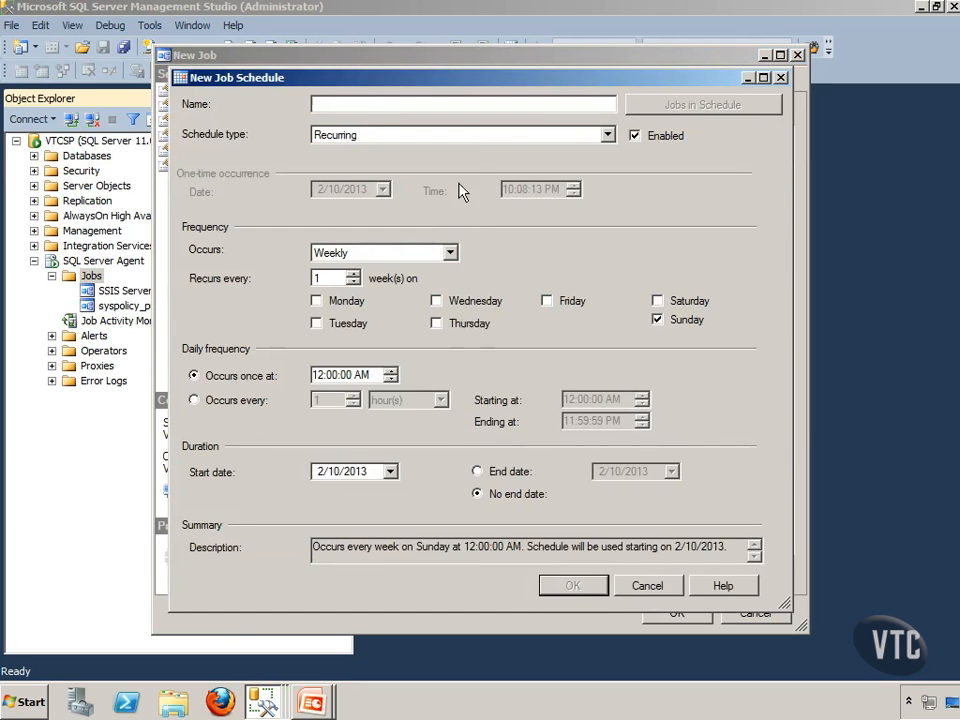
pyautogui.write('S')
pyautogui.press('BackSpace')
pyautogui.write('W')
pyautogui.write('eekendScheculd')
pyautogui.write('dul')
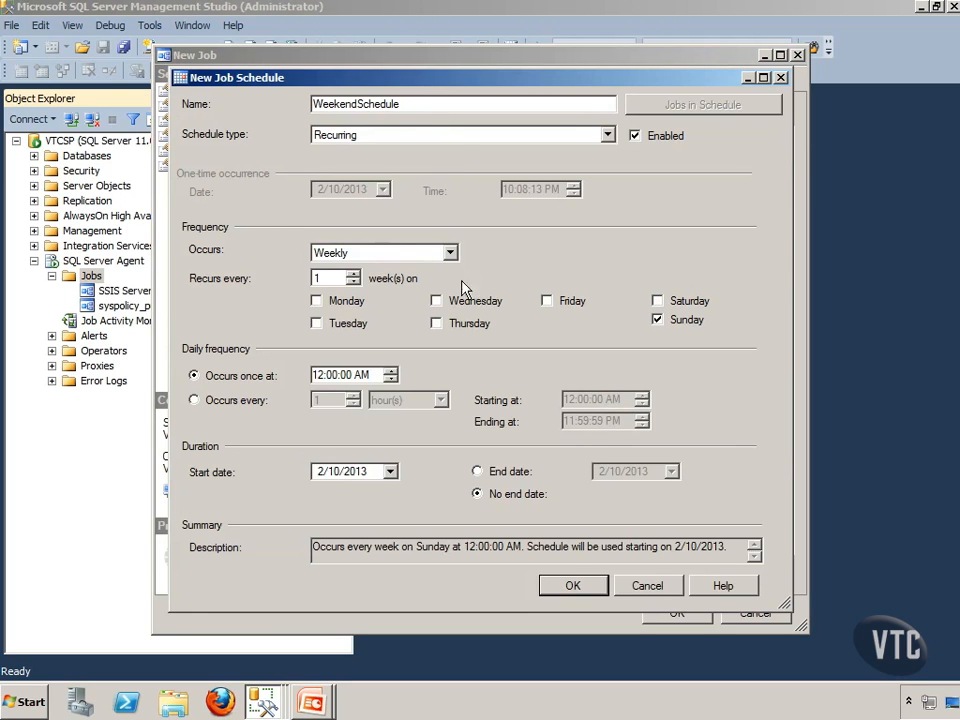
# Step: Add Friday to the schedule's weekly recurrence, set it to occur once at 1:00:00 AM, and save it
pyautogui.click(546, 301)
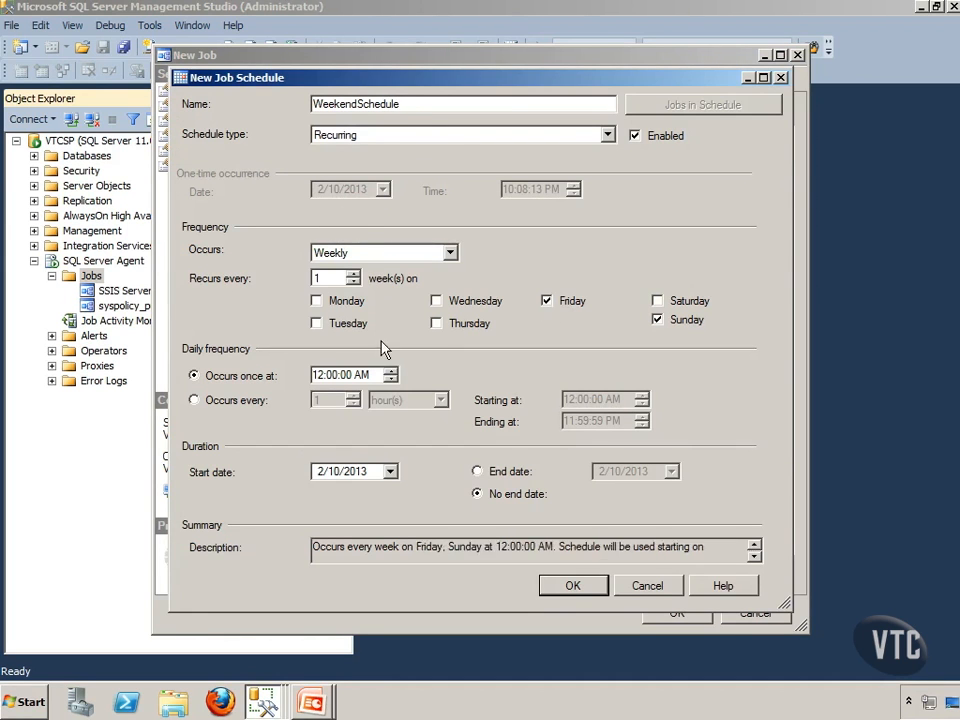
pyautogui.click(318, 377)
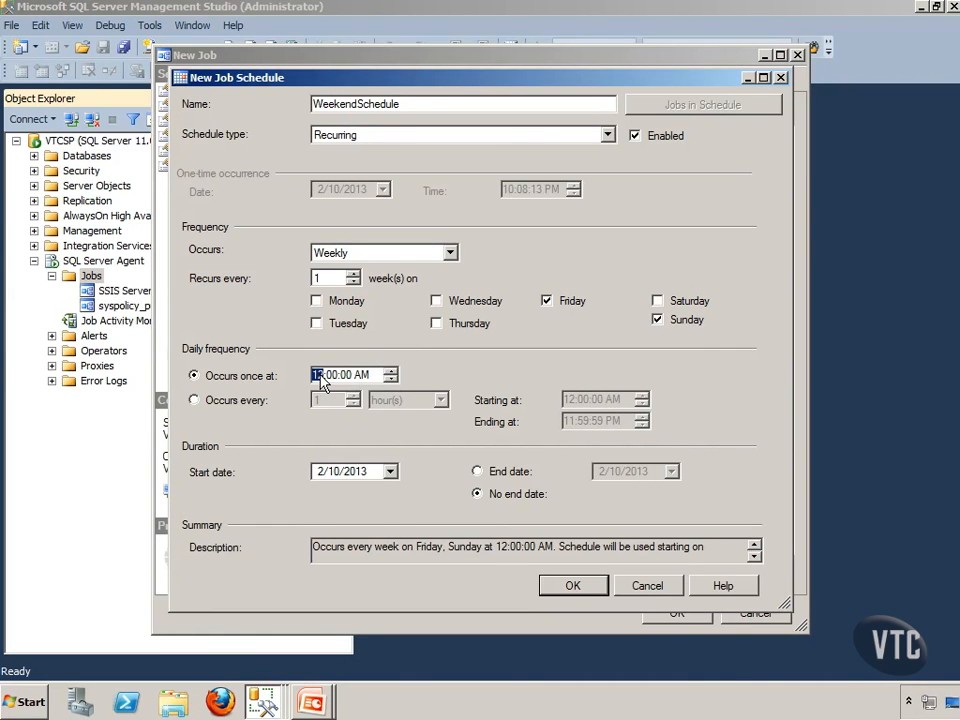
pyautogui.click(391, 371)
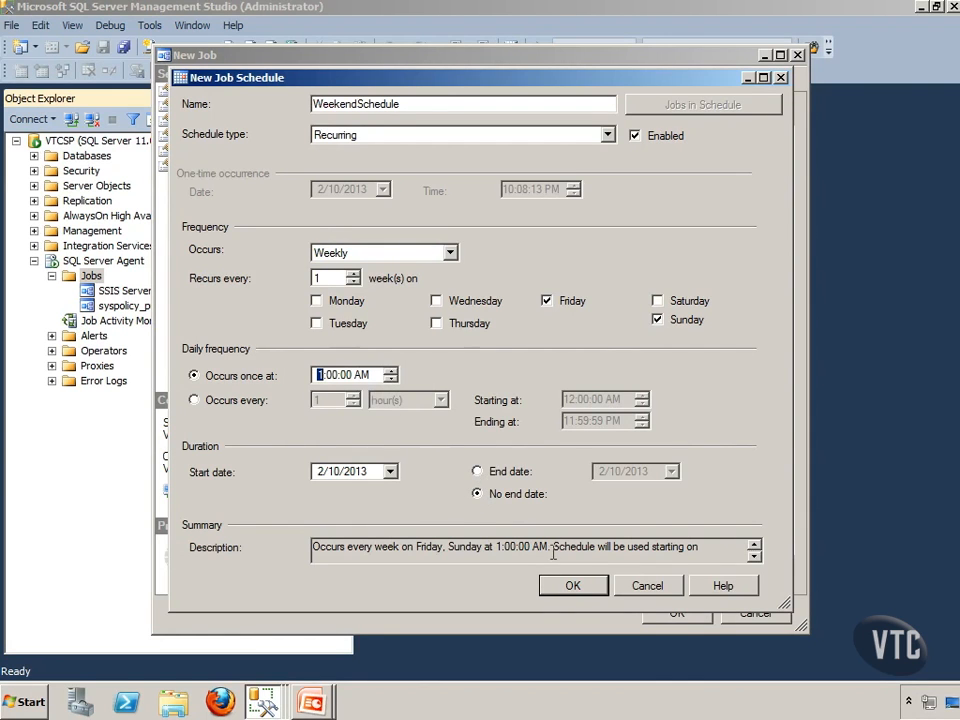
pyautogui.click(570, 586)
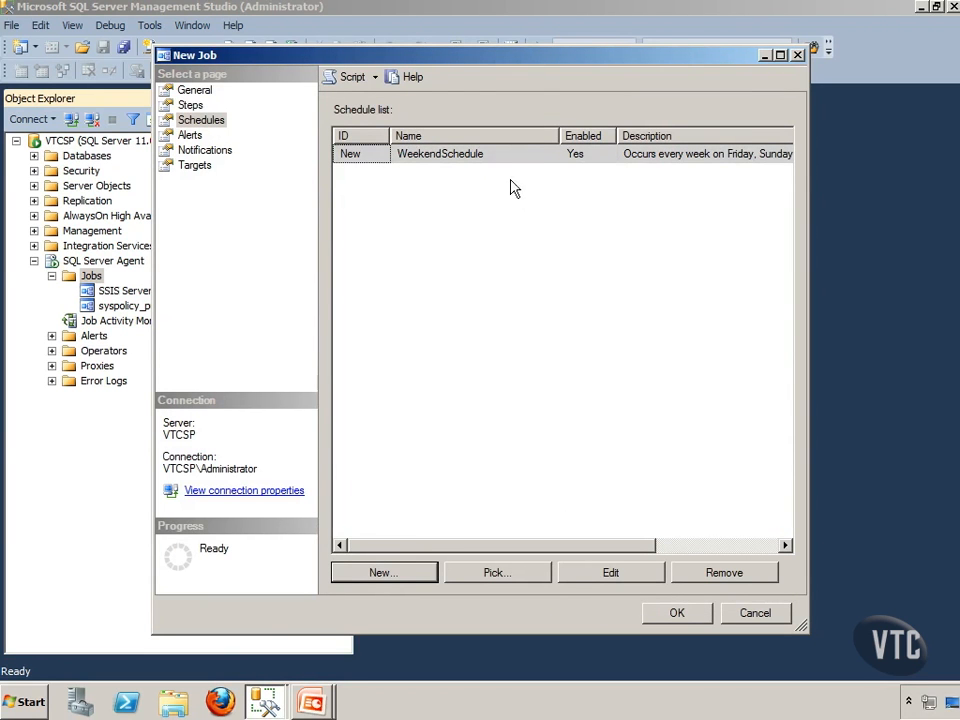
# Step: Add a job schedule named WeekdaySchedule that also recurs weekly on Wednesday and occurs once at 3:00:00 AM, and save it
pyautogui.click(401, 579)
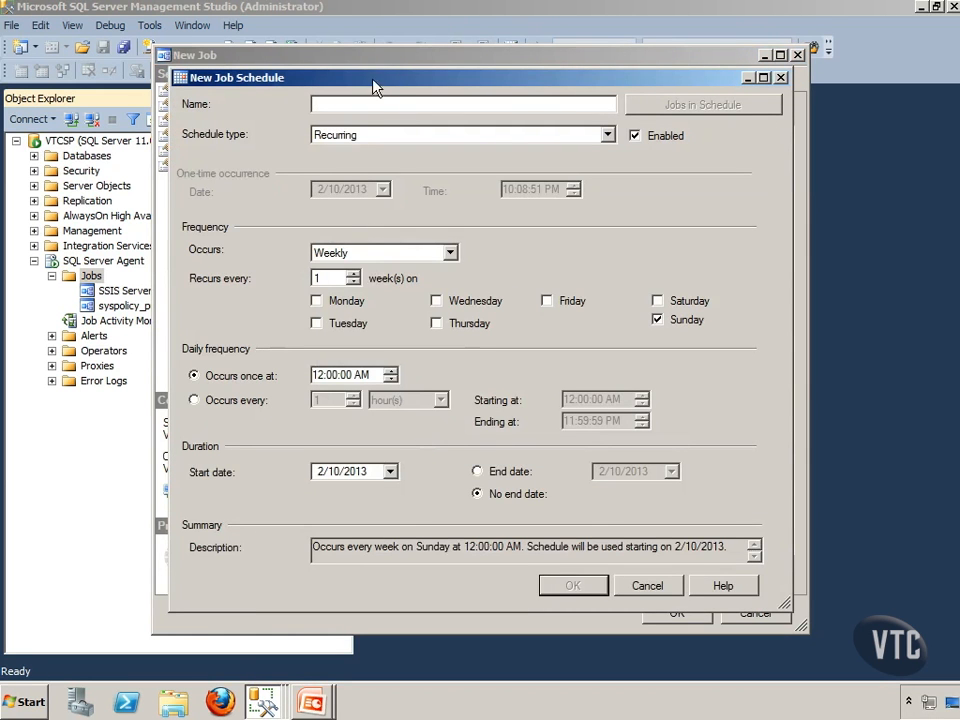
pyautogui.write('WeekdaySchedule')
pyautogui.click(436, 301)
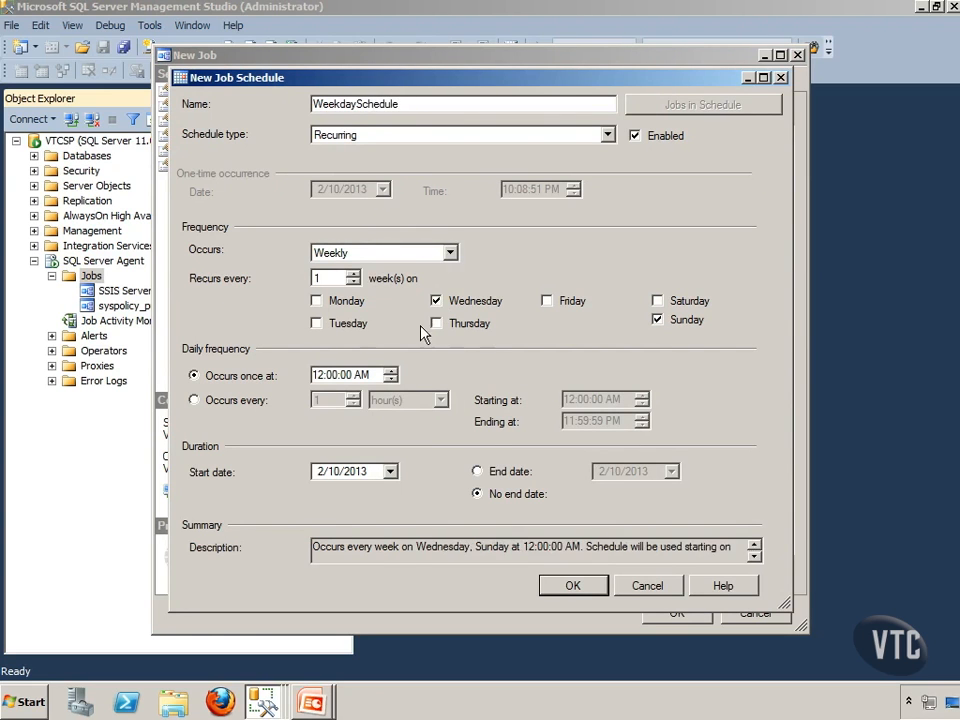
pyautogui.click(391, 371)
pyautogui.click(391, 371)
pyautogui.click(391, 371)
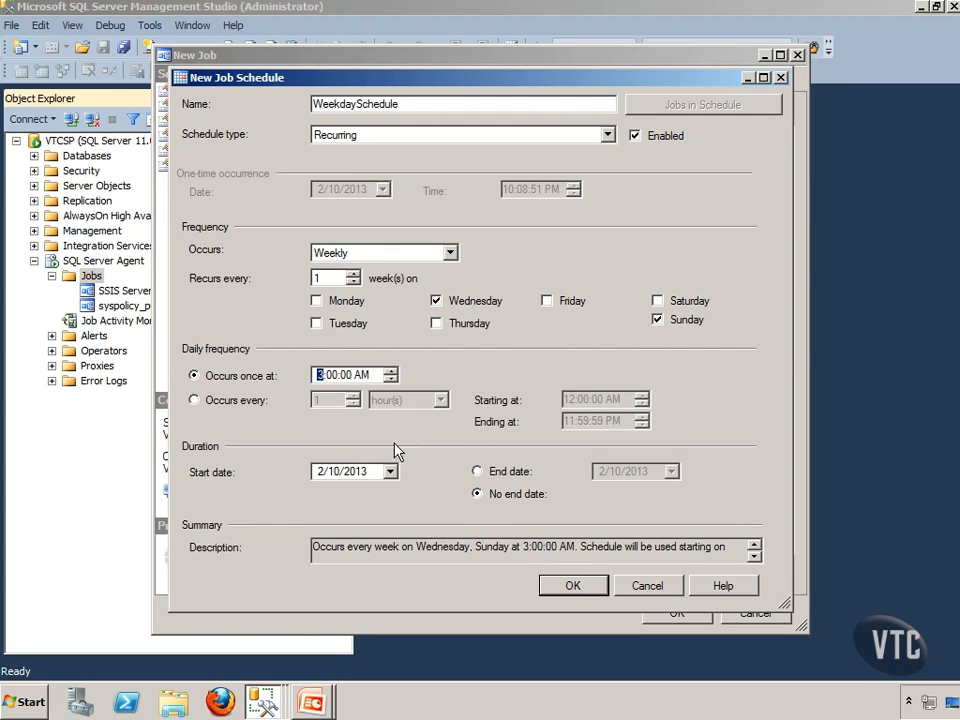
pyautogui.click(567, 590)
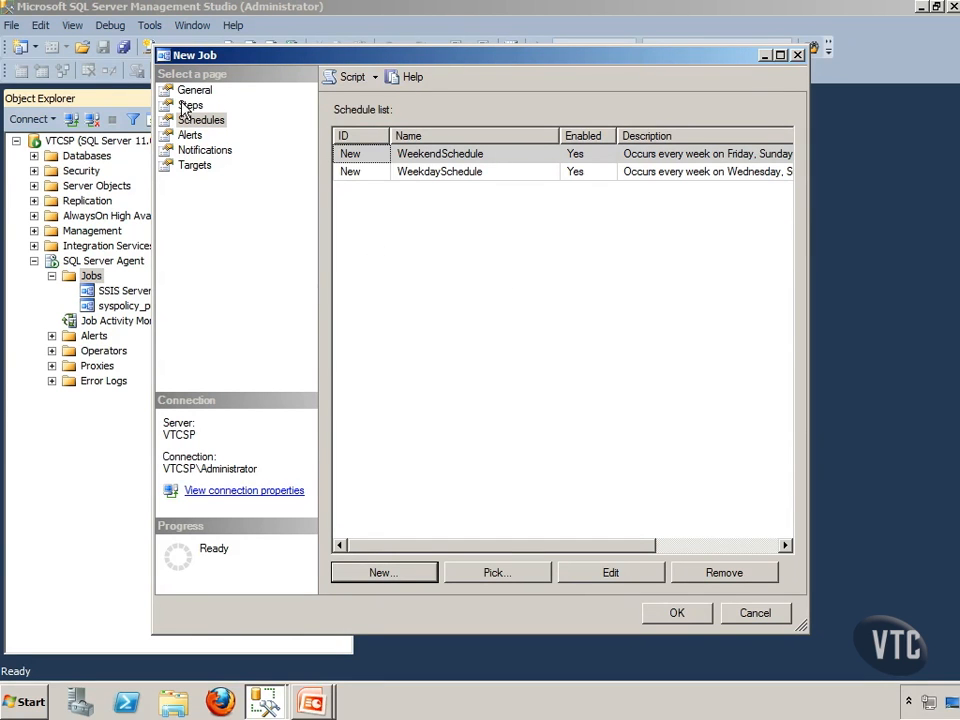
# Step: Look over the general and response settings offered for a new job alert without creating one
pyautogui.click(187, 135)
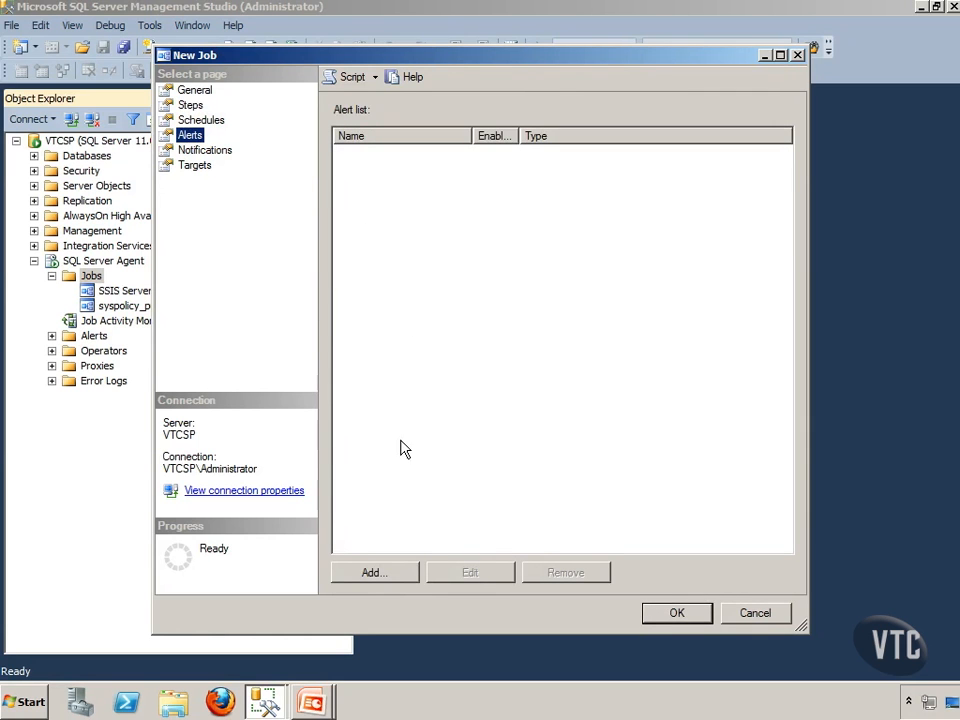
pyautogui.click(372, 573)
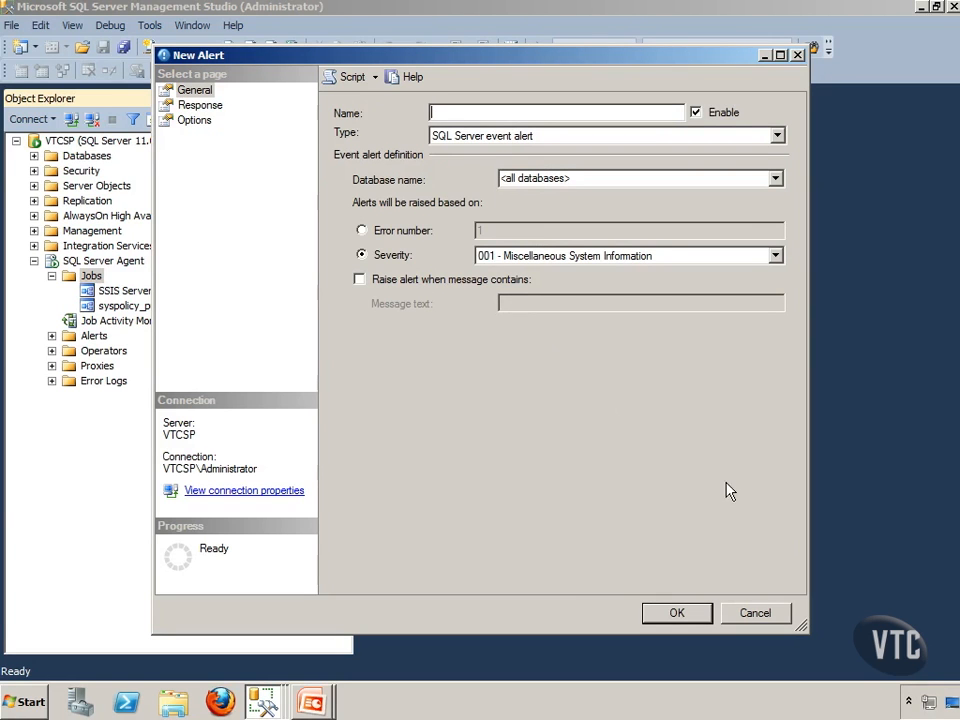
pyautogui.click(200, 105)
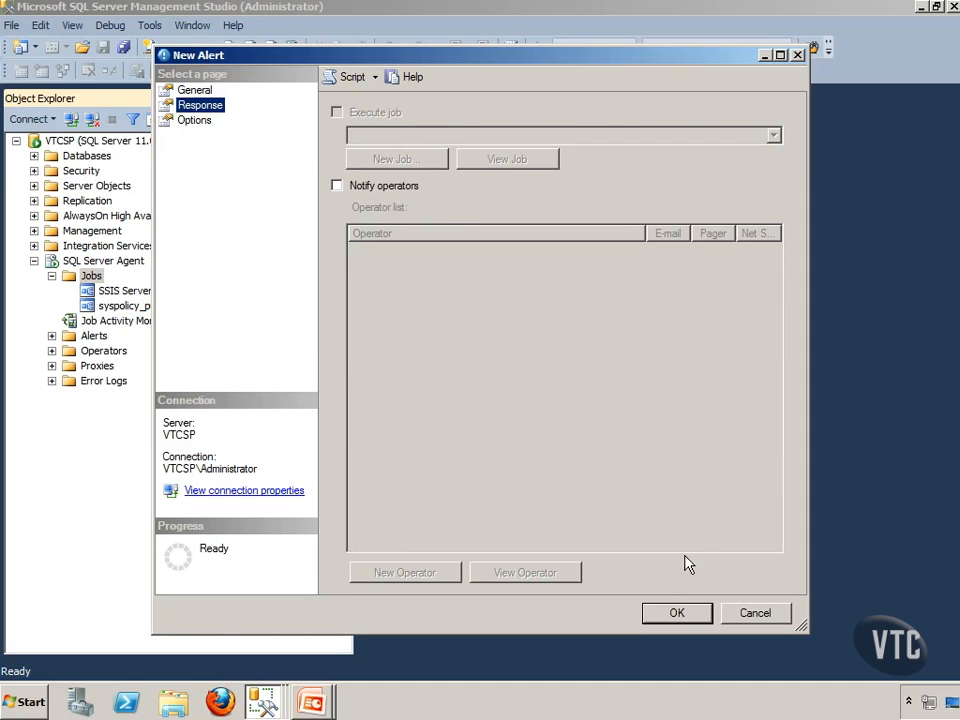
pyautogui.click(752, 615)
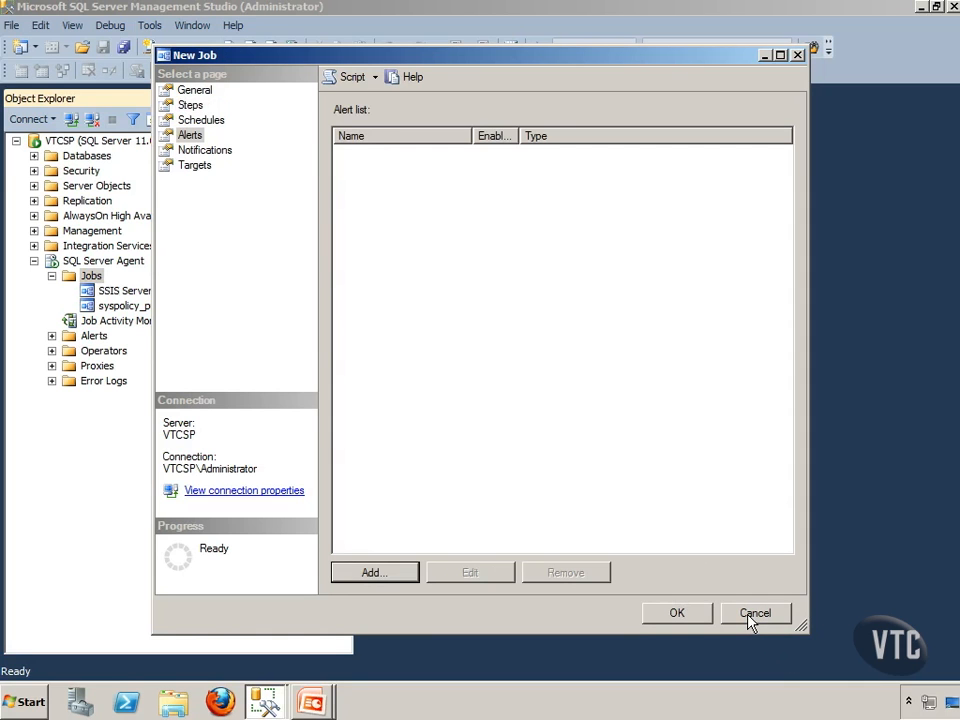
# Step: Enable the job's e-mail notification for when the job fails and check the available operators
pyautogui.click(218, 156)
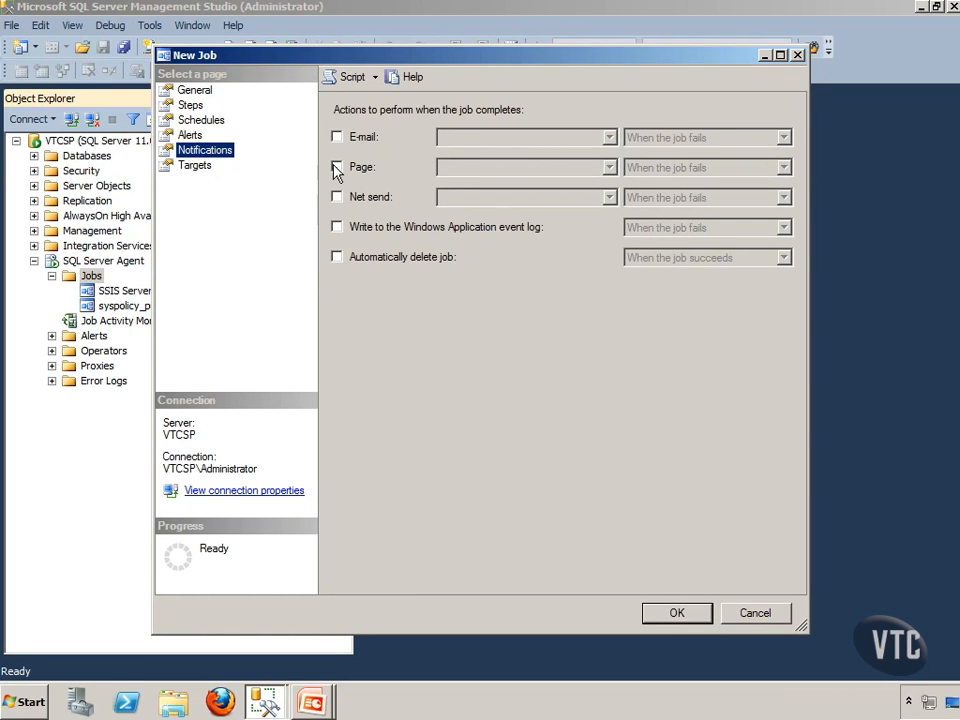
pyautogui.click(337, 137)
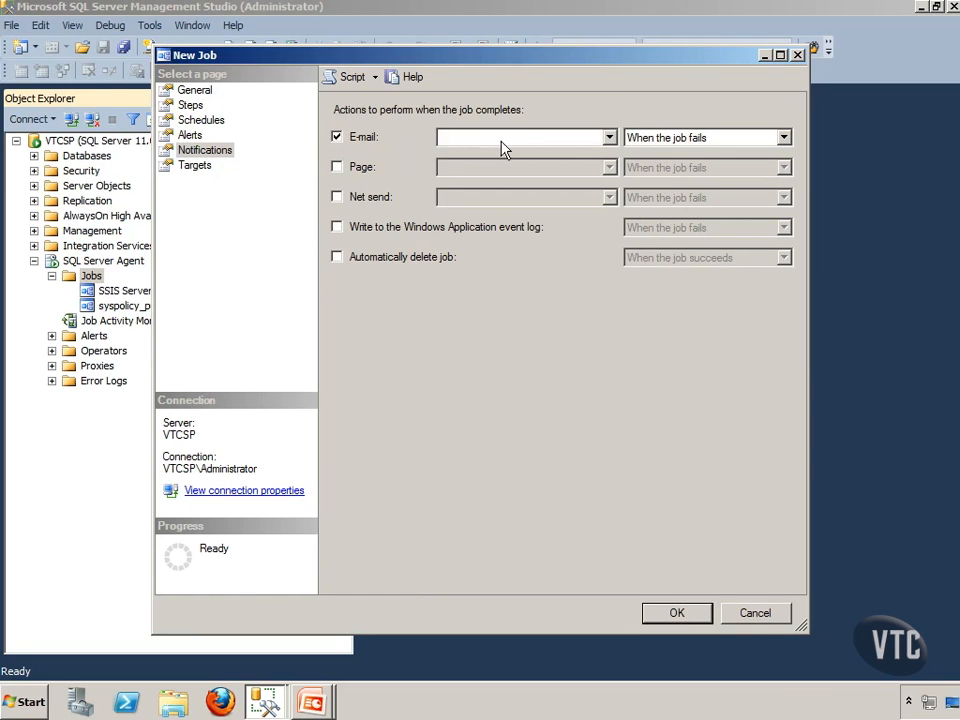
pyautogui.click(531, 141)
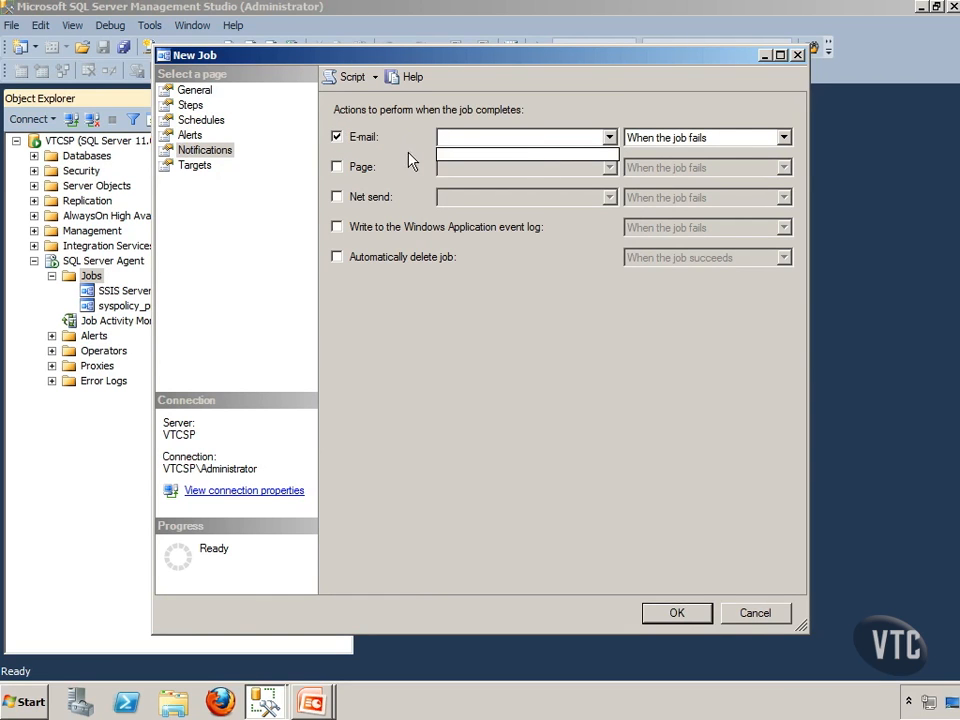
pyautogui.click(336, 147)
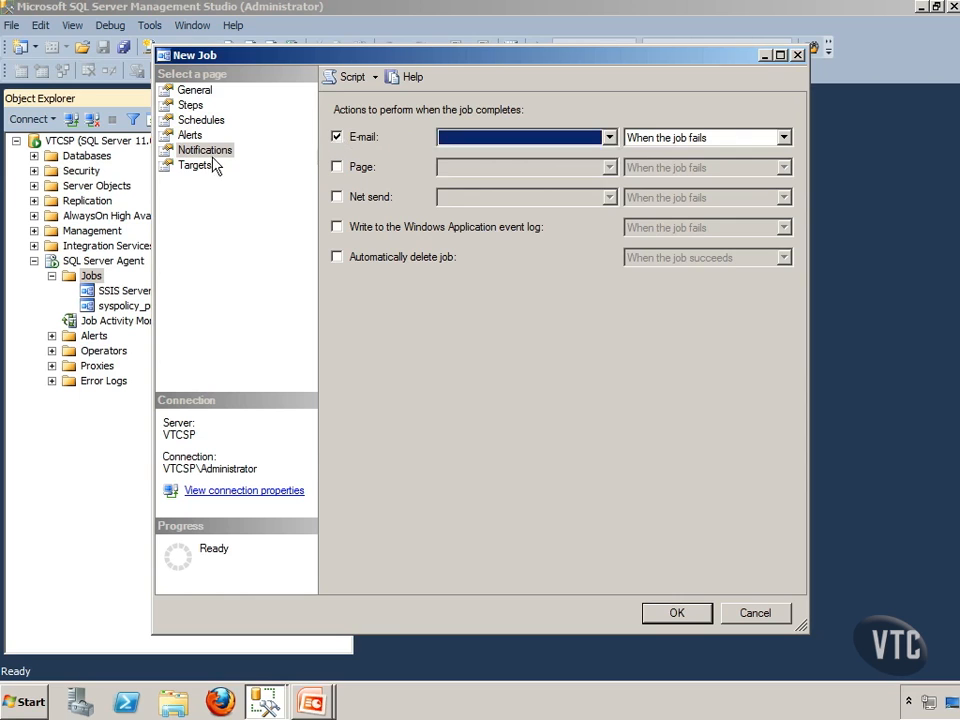
# Step: Review the job's target server, notifications and alerts, and save the new job
pyautogui.click(197, 165)
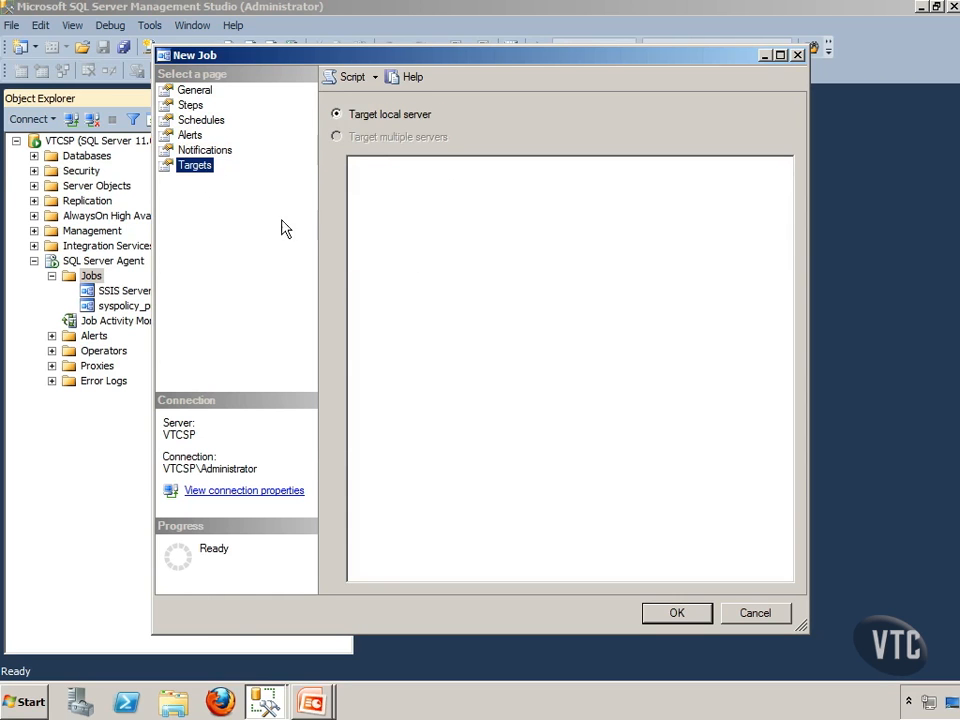
pyautogui.click(203, 150)
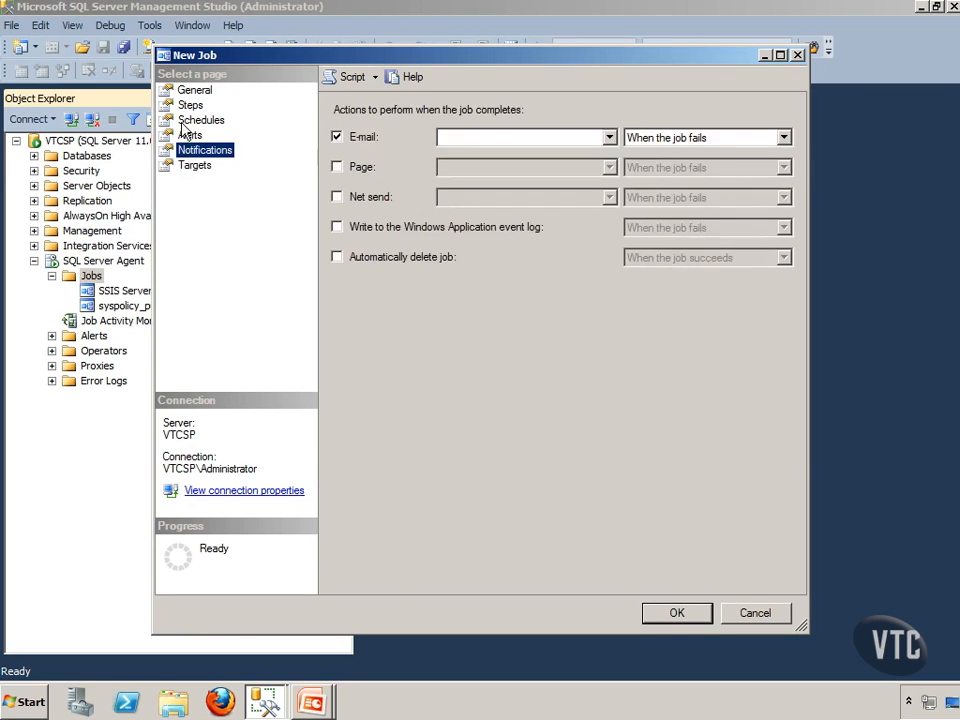
pyautogui.click(187, 138)
pyautogui.click(187, 150)
pyautogui.click(699, 617)
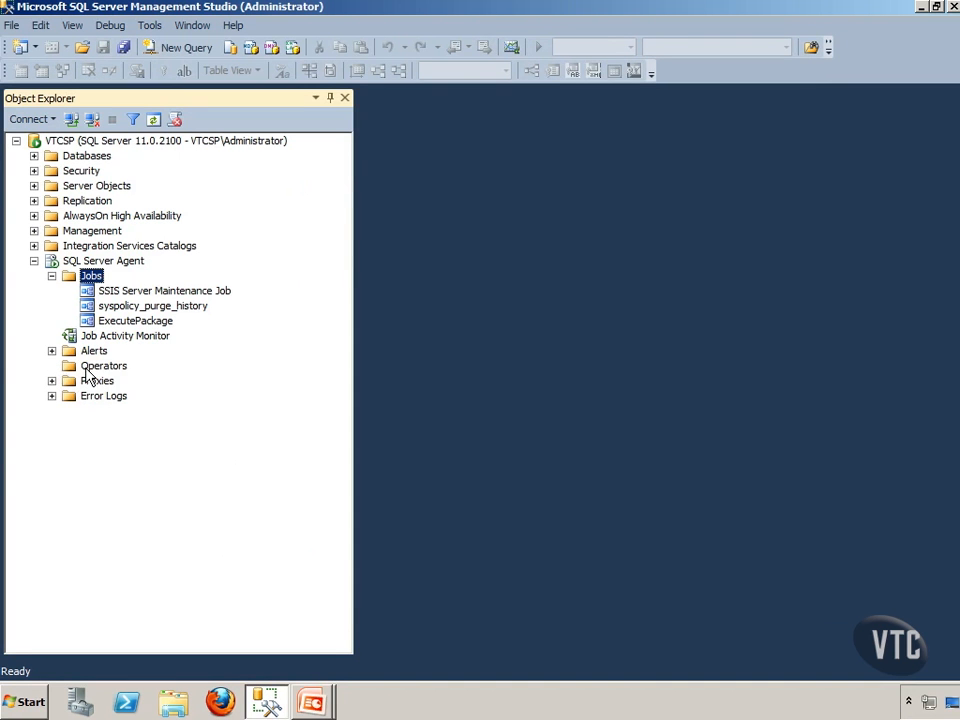
# Step: Look at the notification options for a new SQL Server Agent operator without creating one
pyautogui.rightClick(88, 367)
pyautogui.click(133, 381)
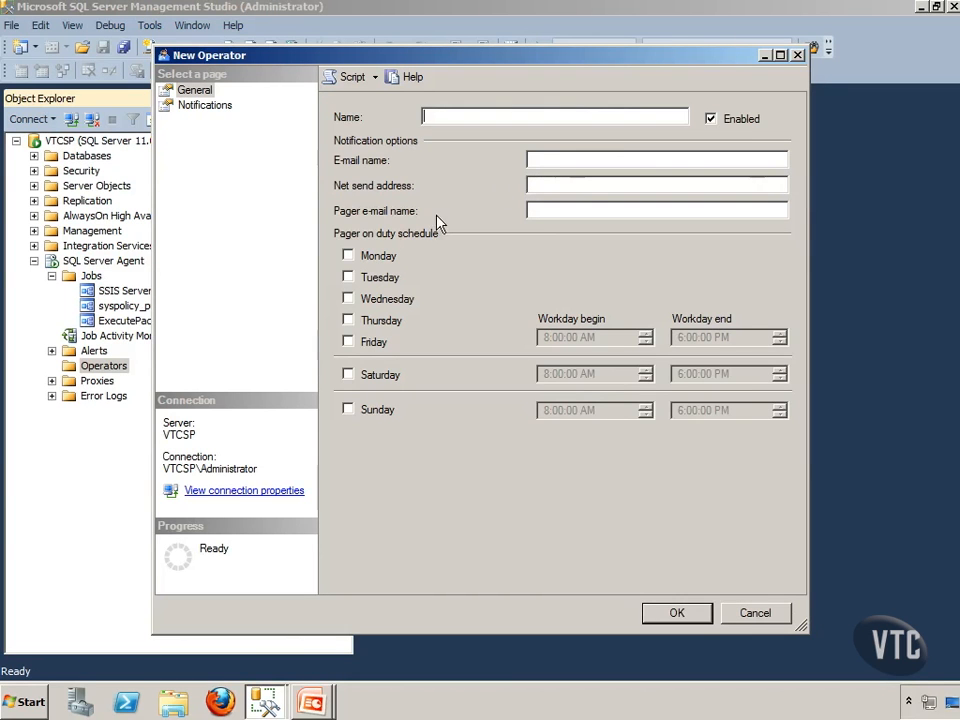
pyautogui.click(748, 613)
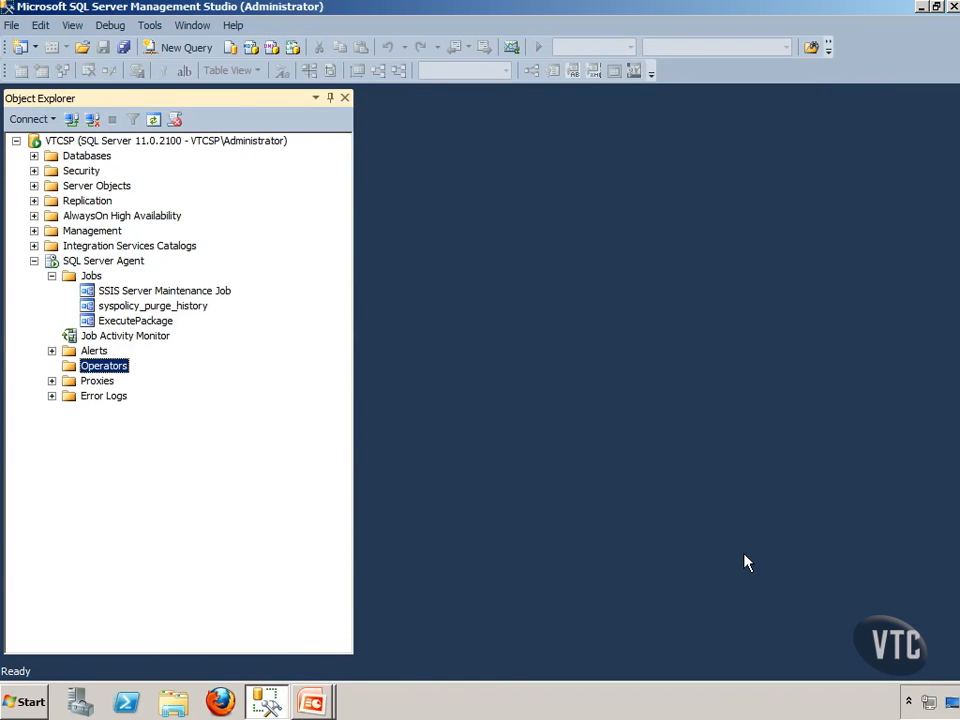